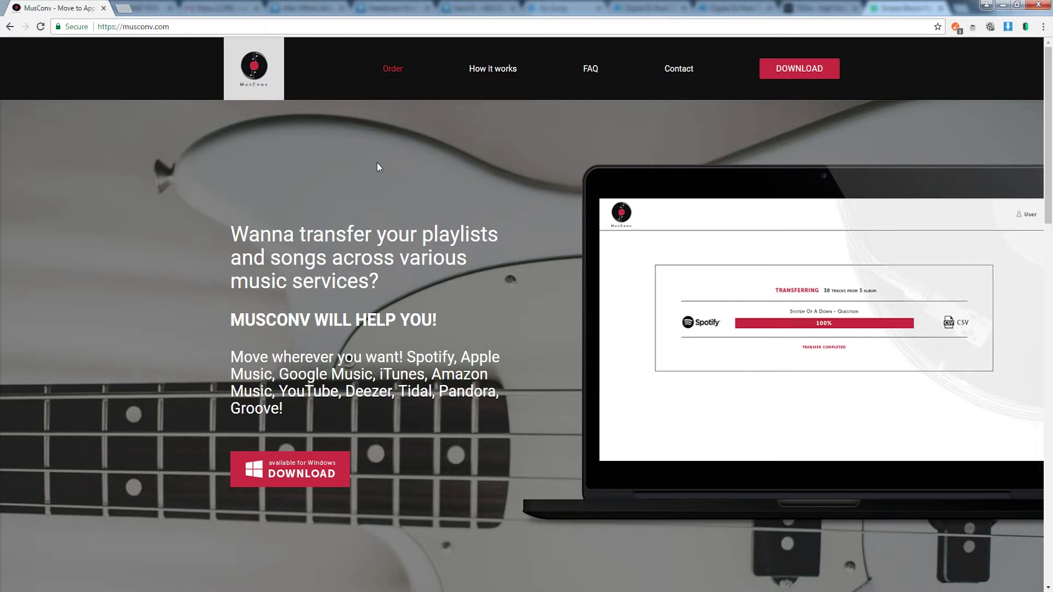
Step: Scroll the MusConv homepage and view the How it works page
left_click(131, 27)
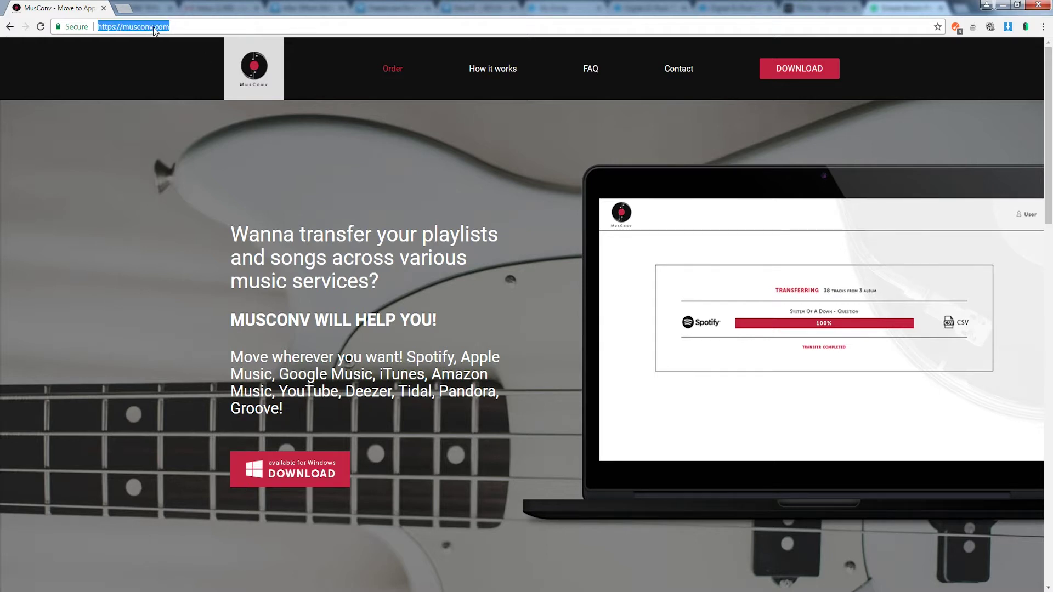
scroll(283, 350, "down", 3)
scroll(283, 350, "up", 2)
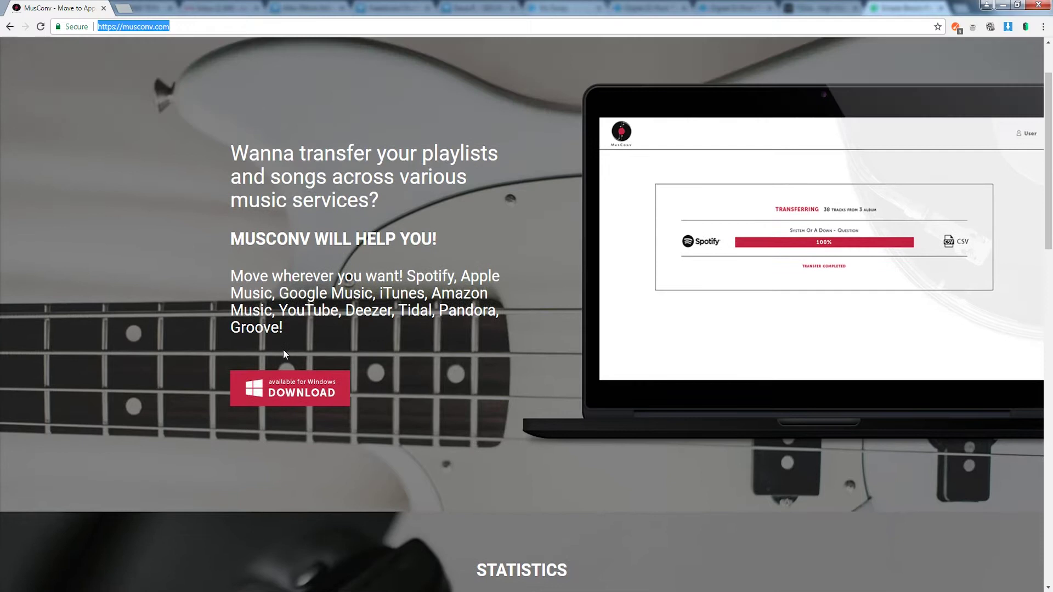
scroll(283, 349, "up", 1)
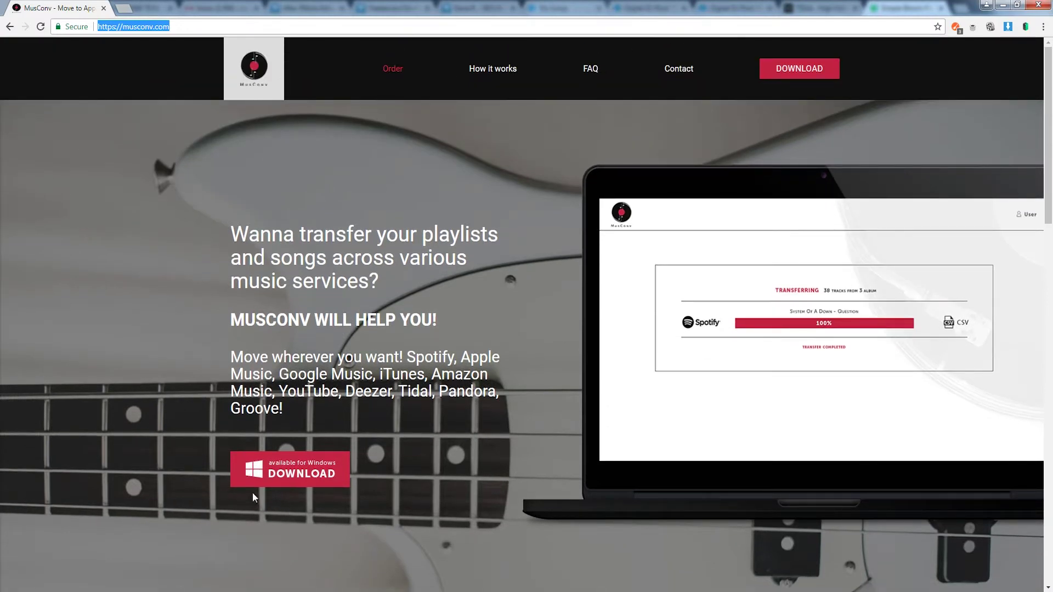
left_click(502, 68)
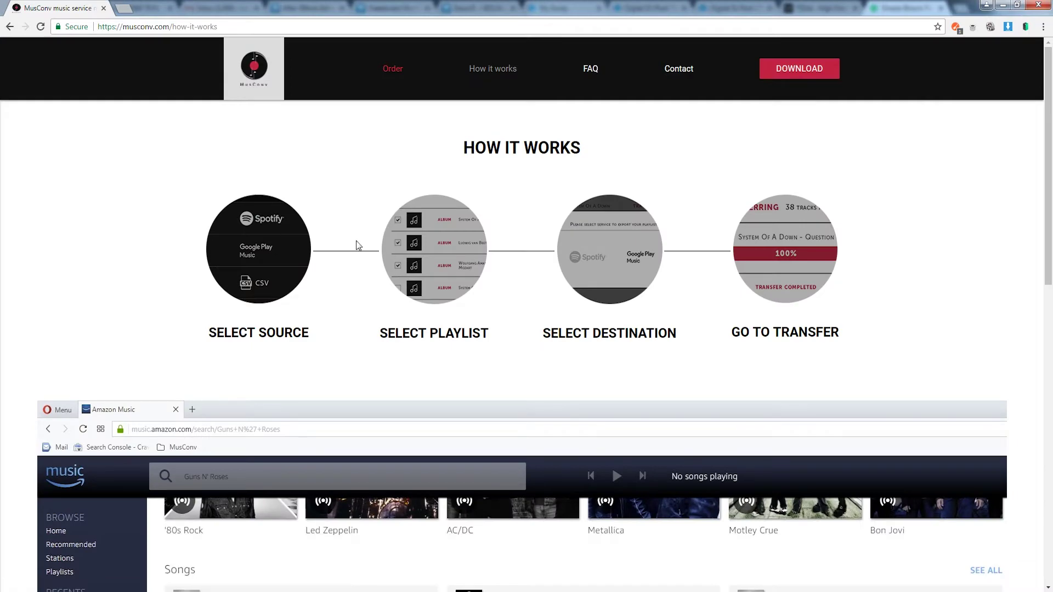
Step: Scroll through the FAQ questions, then go to the MusConv download page
left_click(588, 72)
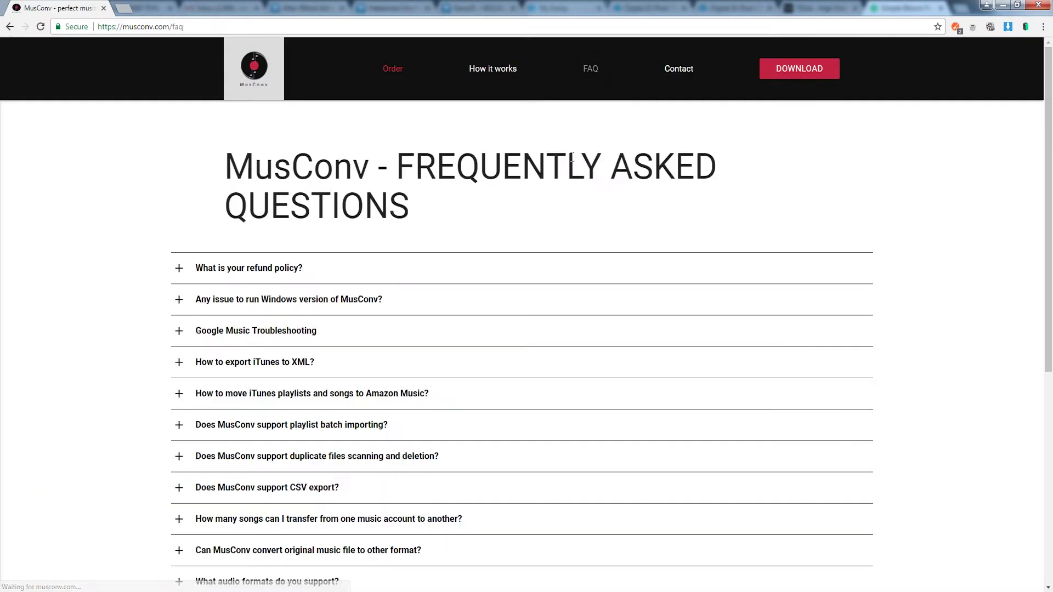
scroll(215, 305, "down", 4)
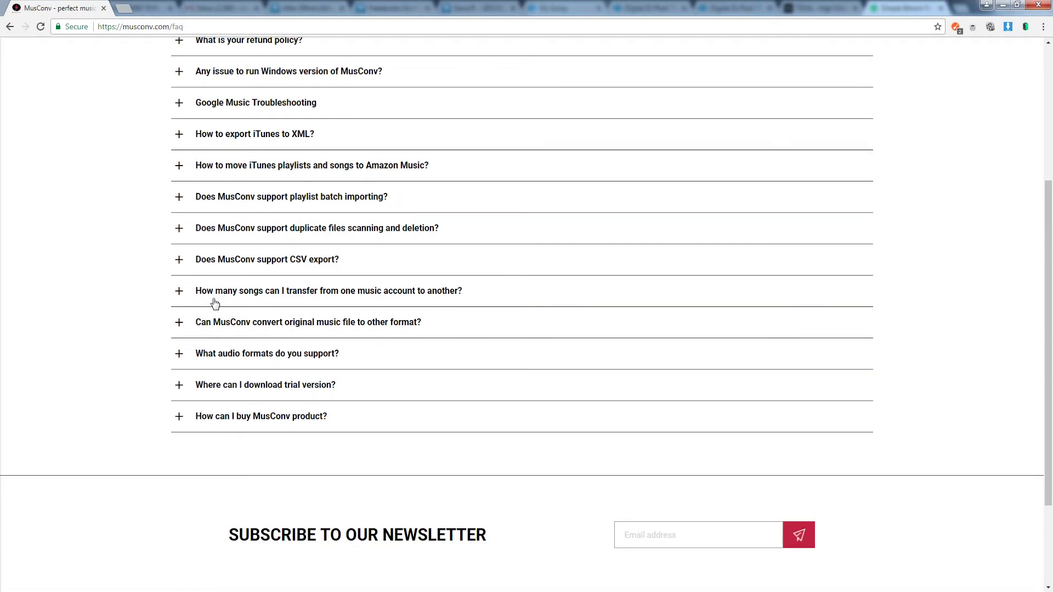
scroll(231, 299, "up", 4)
left_click(796, 75)
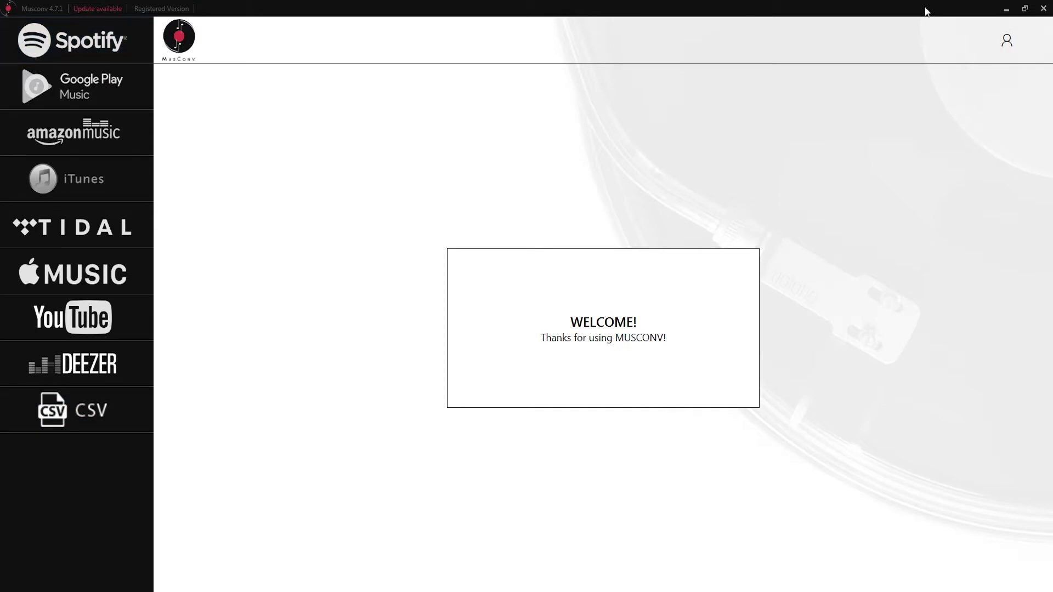
Step: Open MusConv's account options menu from the user icon and close it again
left_click(1008, 41)
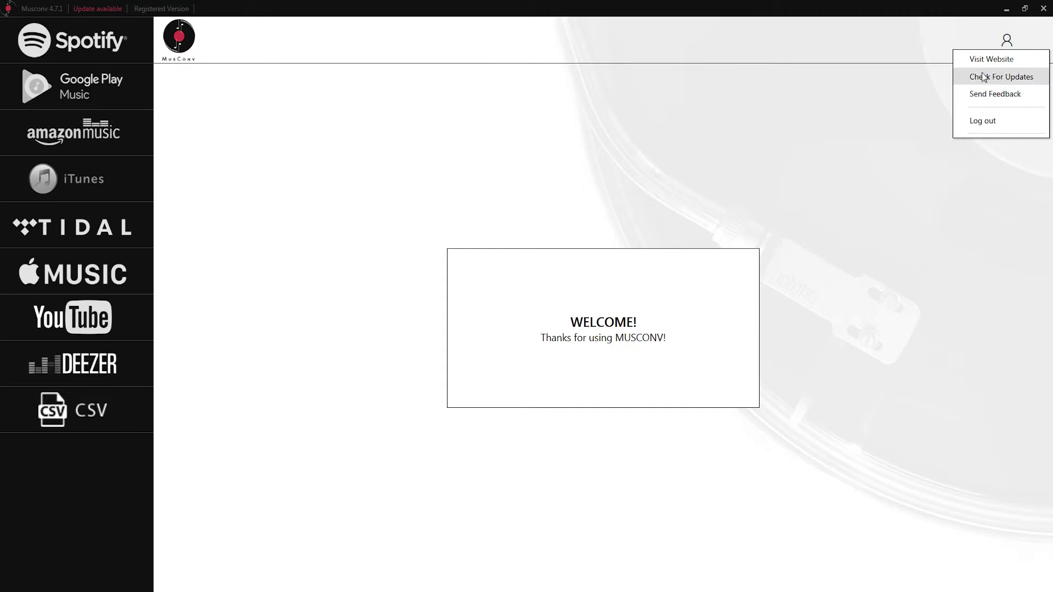
left_click(450, 144)
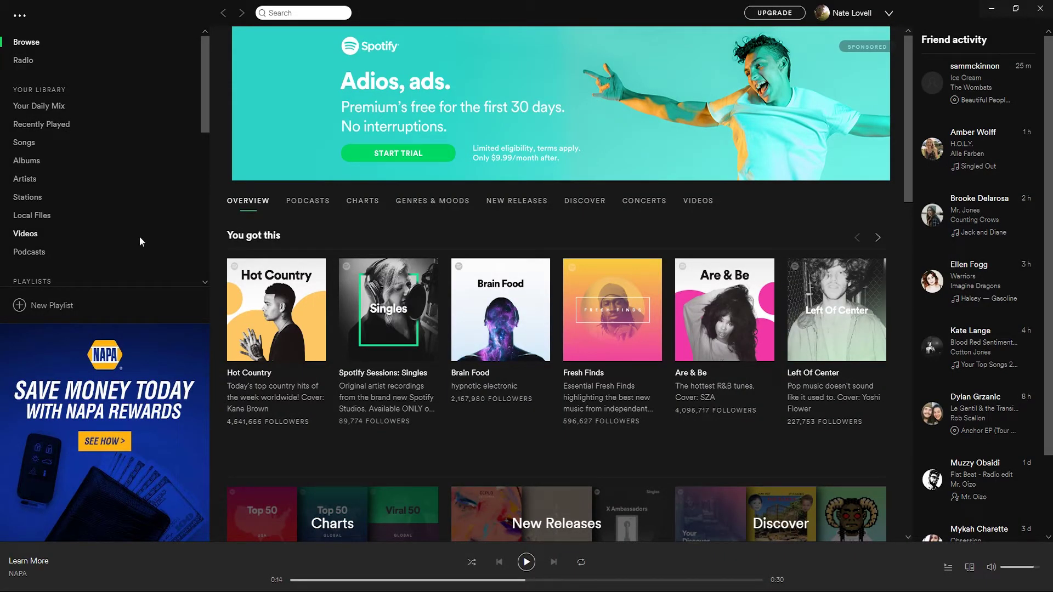
Step: View Spotify's Popular01, Popular02 and Popular03 playlists in turn
scroll(84, 181, "down", 4)
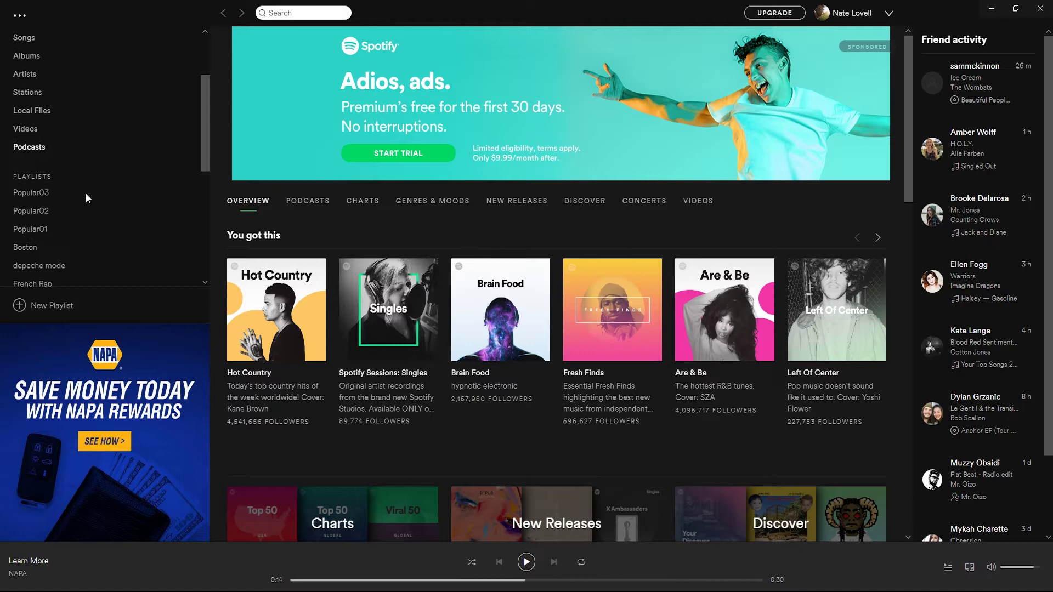
left_click(48, 217)
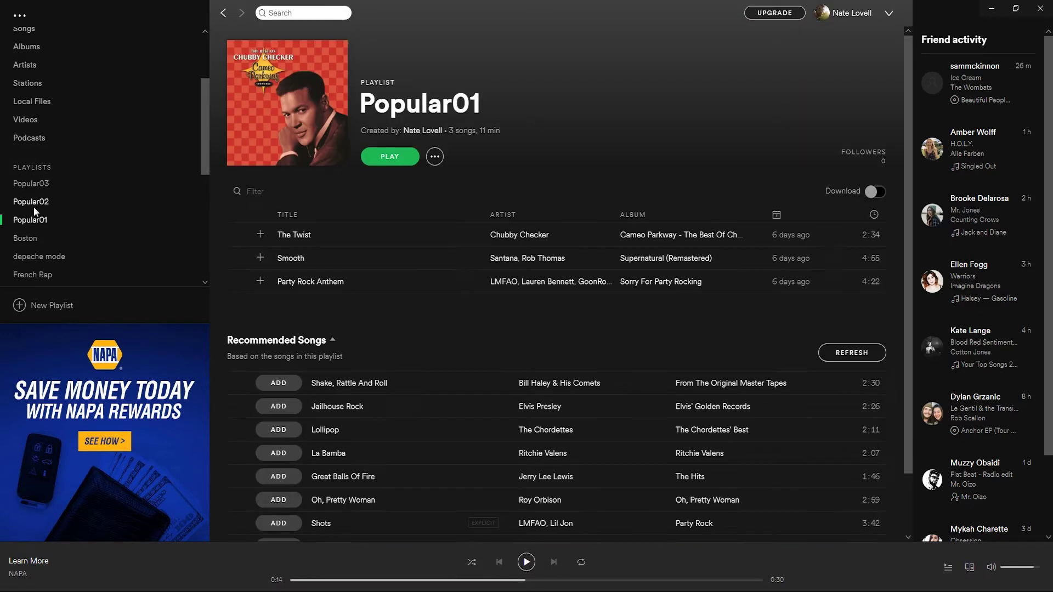
left_click(29, 202)
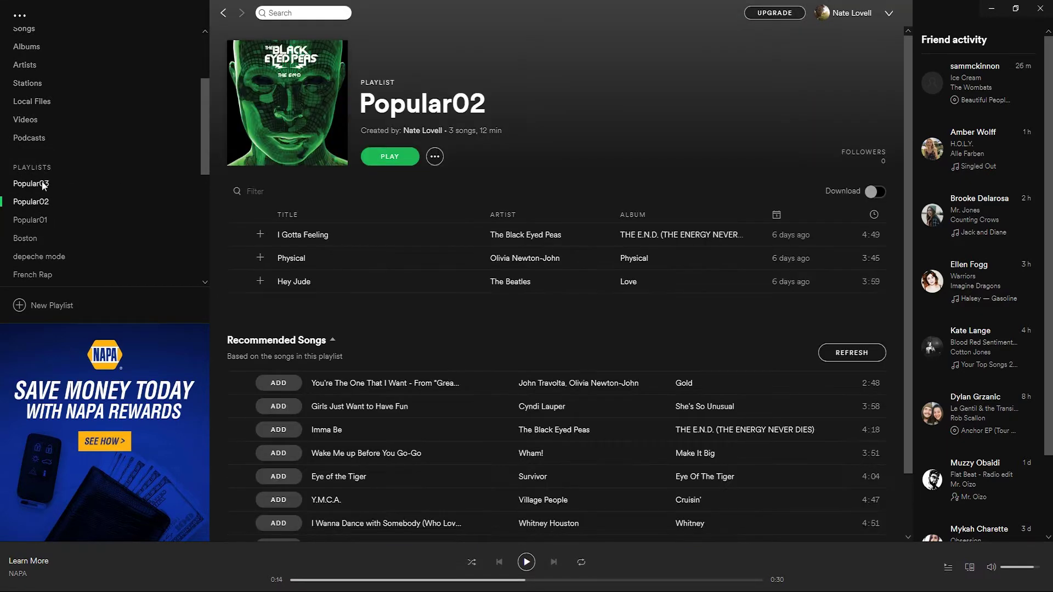
left_click(39, 185)
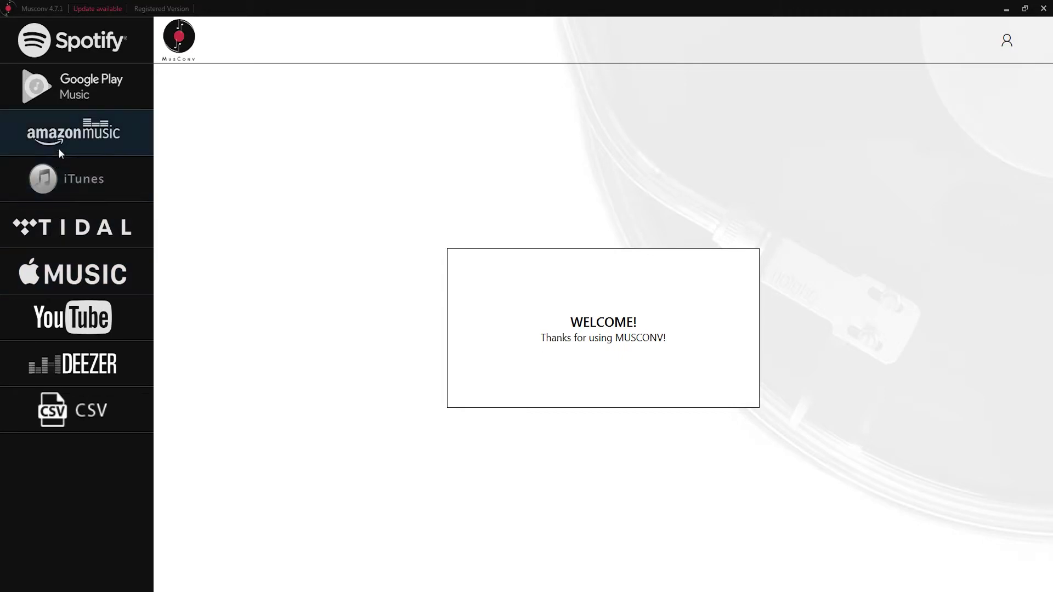
Step: Connect Amazon Music in MusConv and scroll through its albums and track counts
left_click(65, 134)
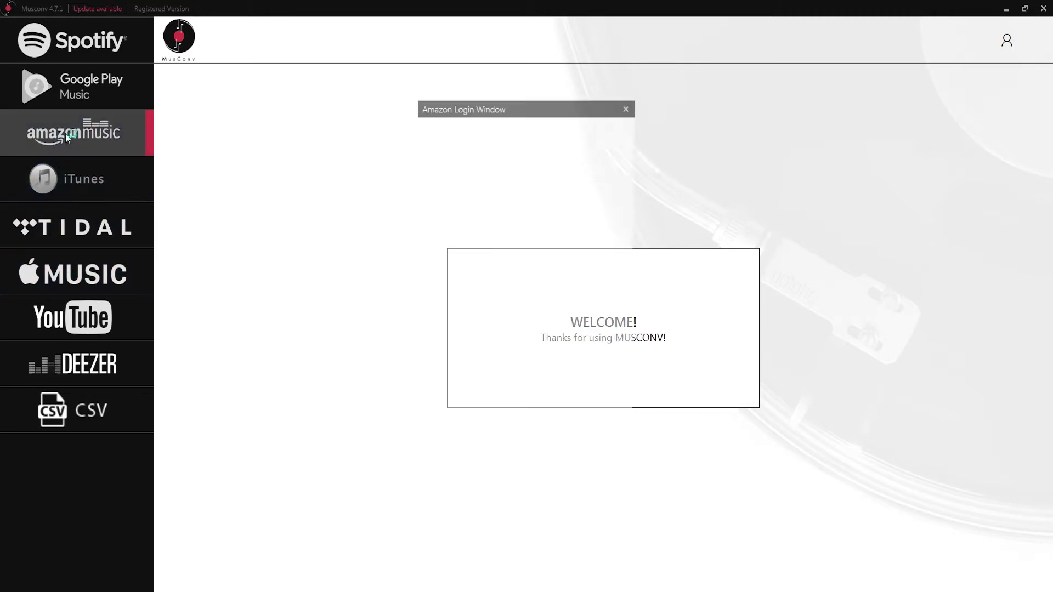
left_click(572, 223)
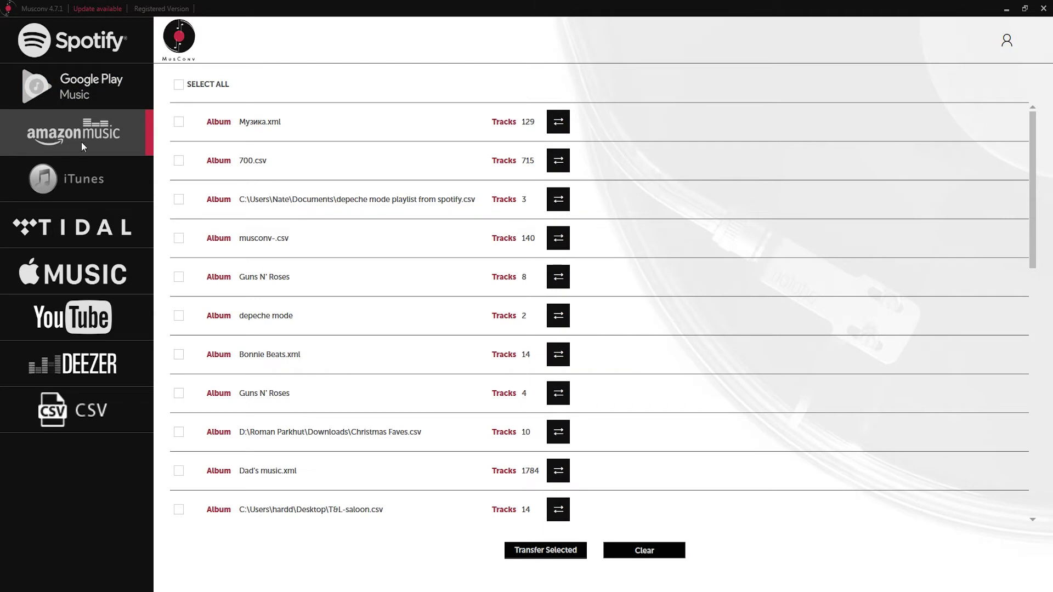
scroll(307, 219, "down", 8)
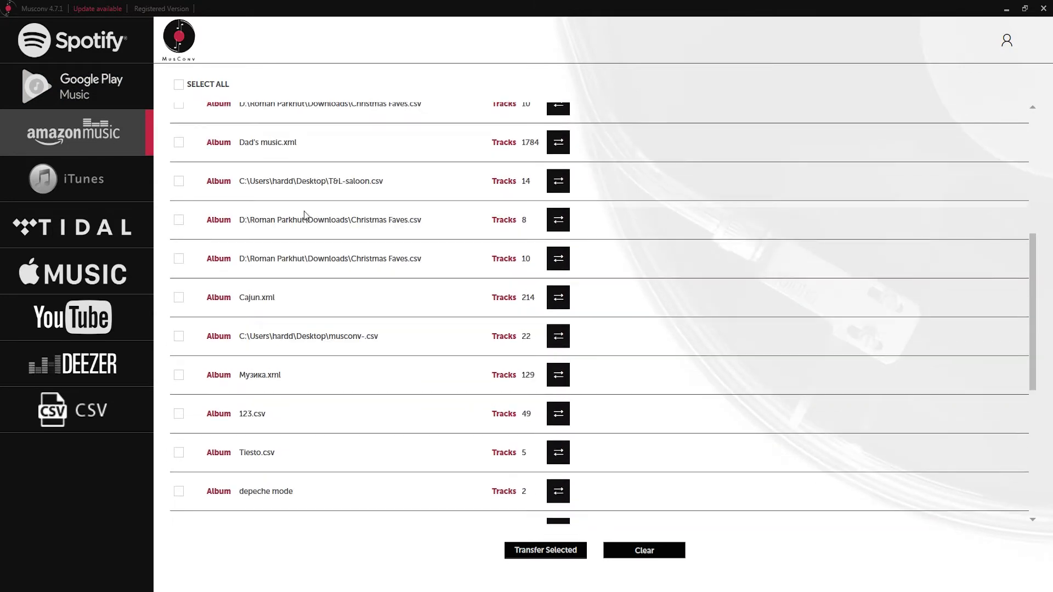
scroll(304, 215, "down", 8)
scroll(306, 214, "up", 14)
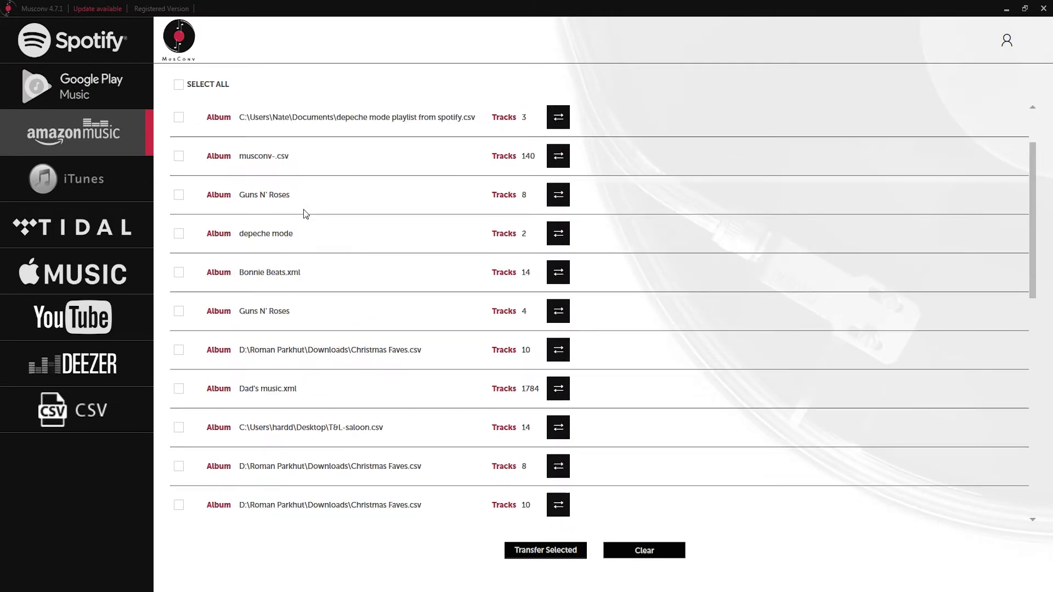
Step: Connect Spotify and tick the Popular03, Popular02 and Popular01 playlists for transfer
left_click(88, 47)
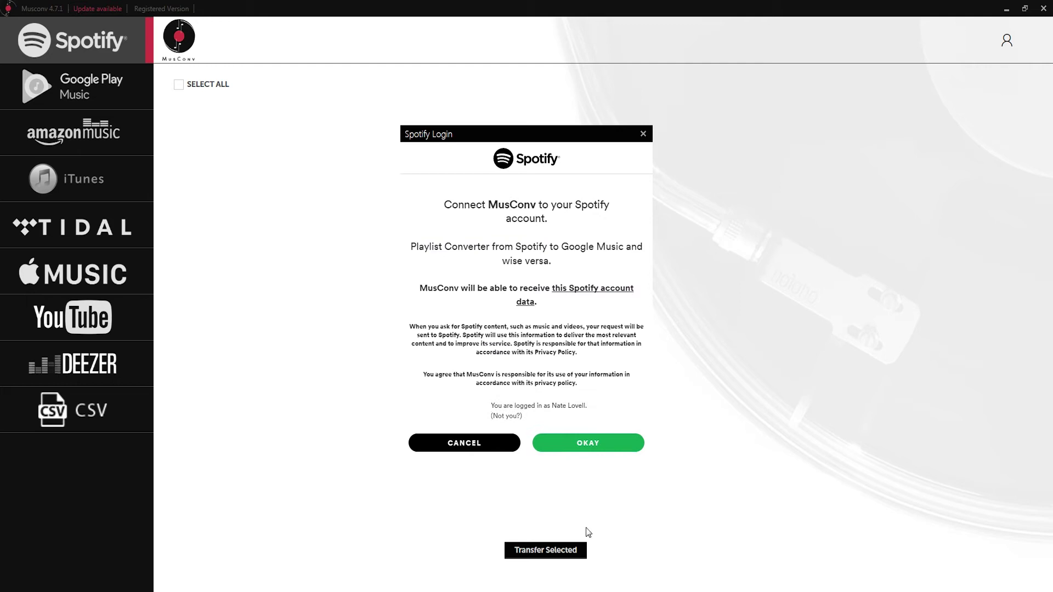
left_click(606, 455)
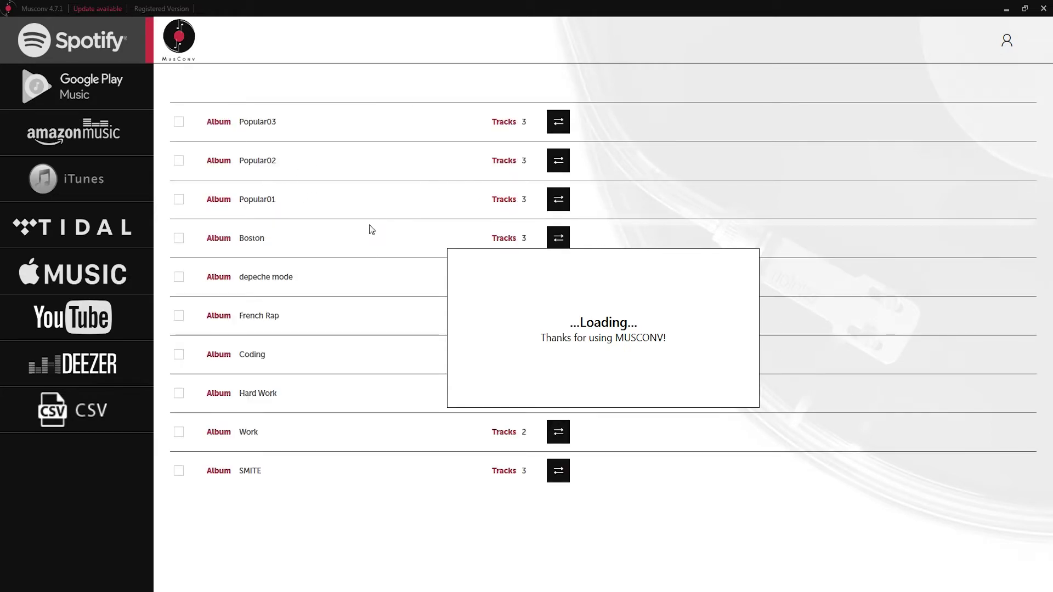
left_click(178, 117)
left_click(179, 155)
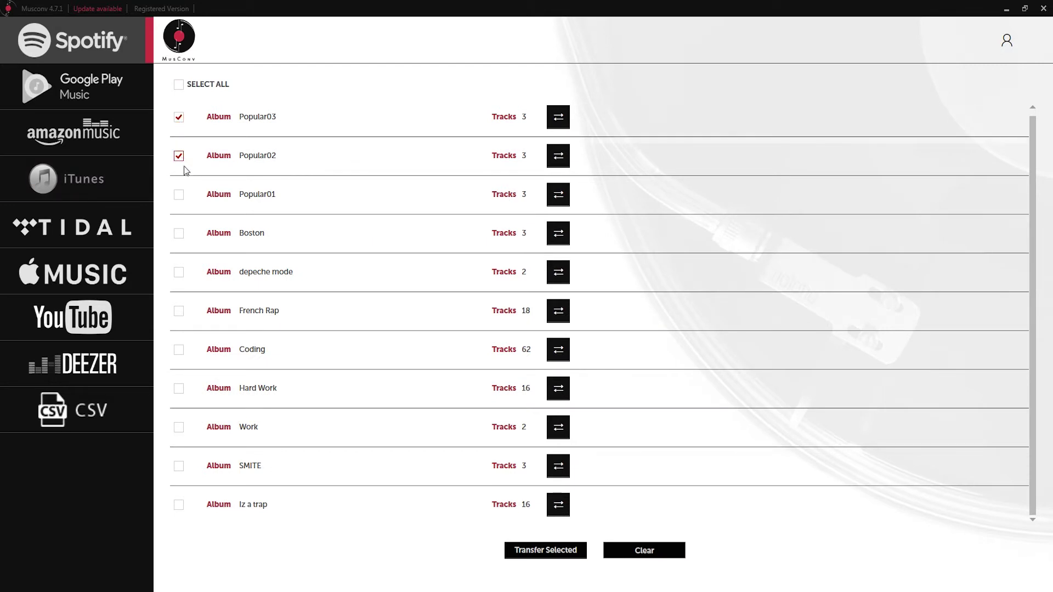
left_click(179, 195)
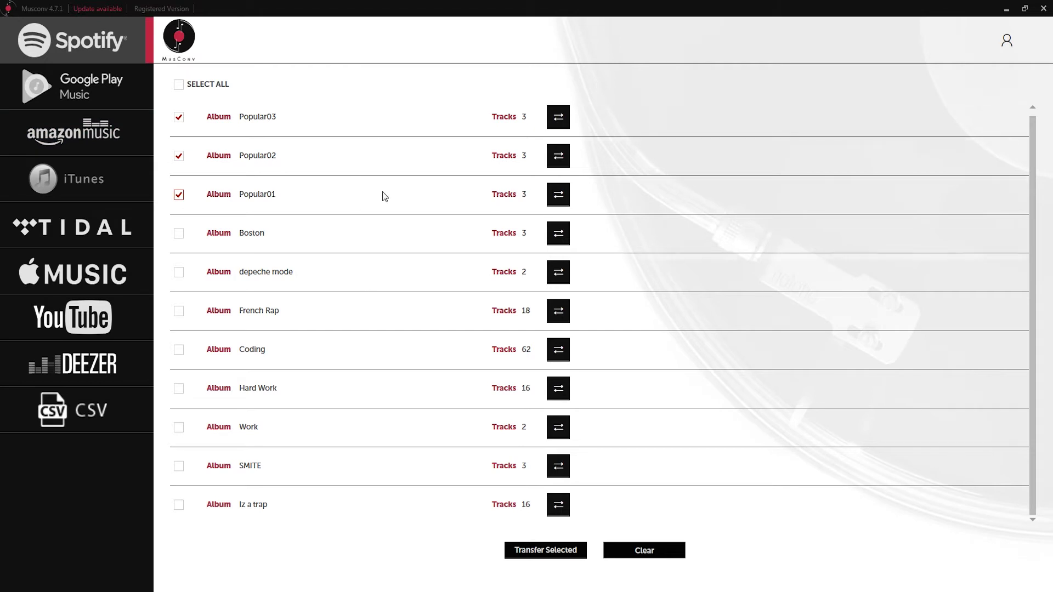
Step: Send the three ticked playlists to Amazon Music by Normal transfer, signing in to Amazon
left_click(558, 121)
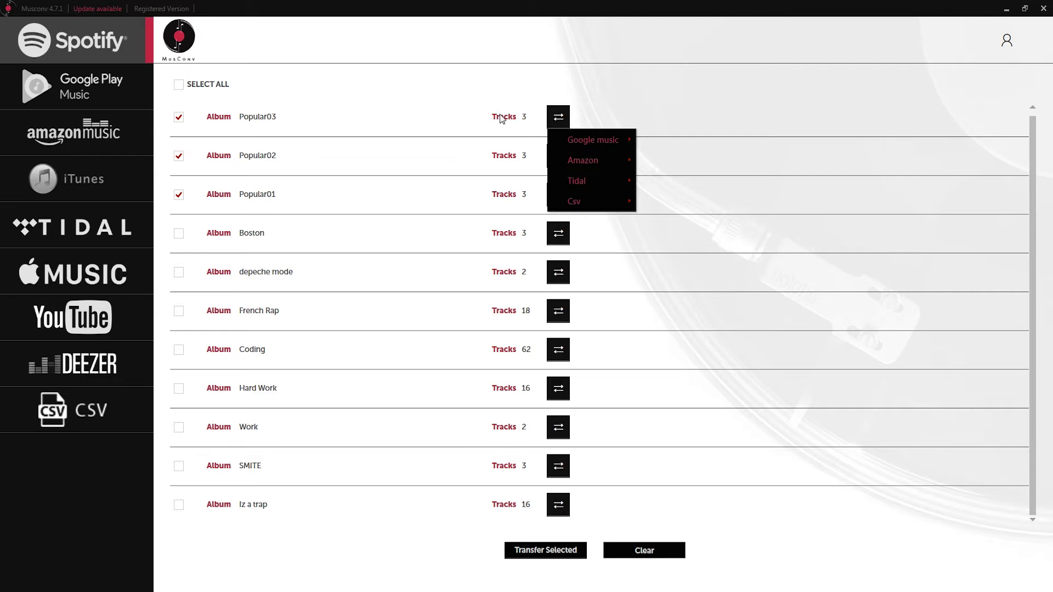
left_click(535, 550)
mouse_move(540, 490)
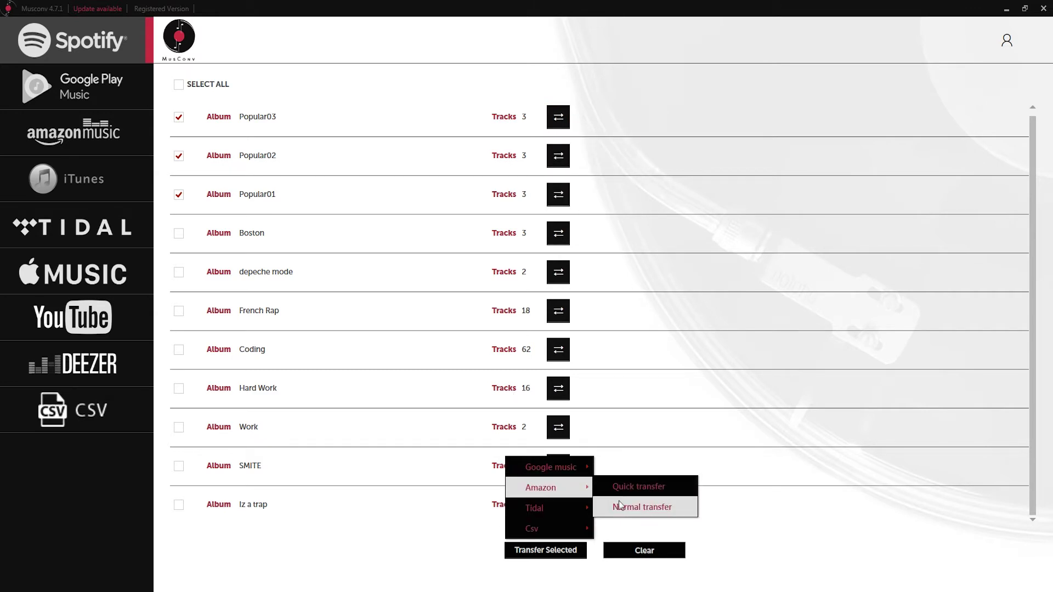
left_click(638, 507)
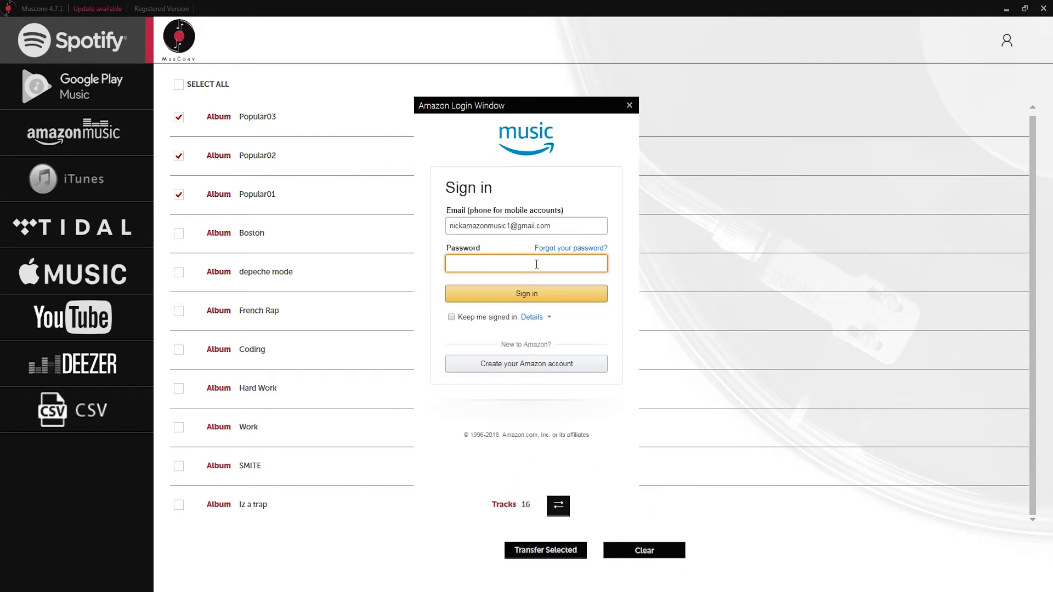
left_click(532, 293)
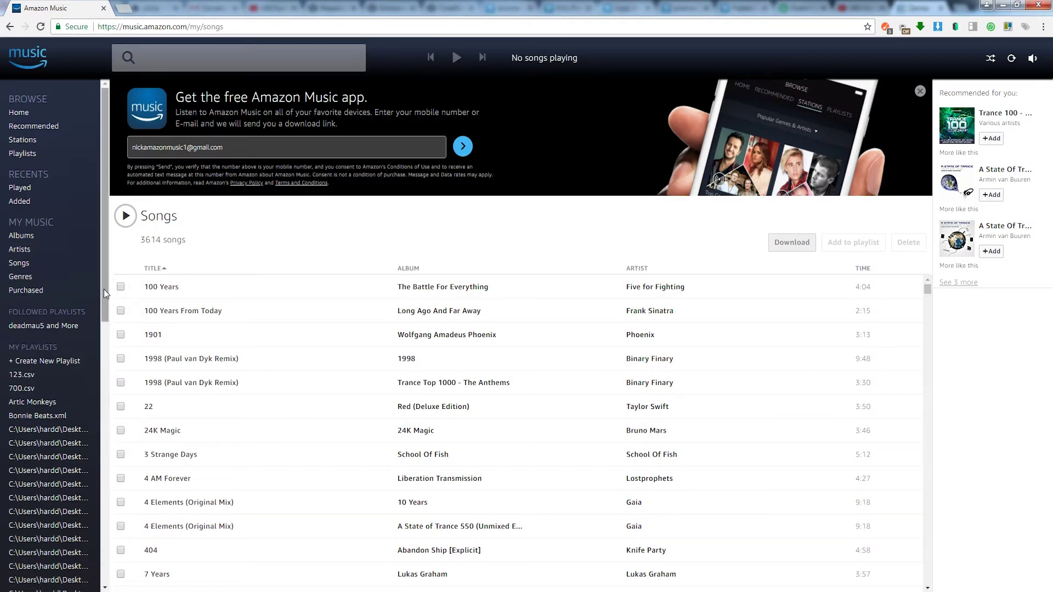
Step: Check the transferred Popular01, Popular02 and Popular03 playlists in Amazon Music, three songs each
left_click_drag(103, 289, 88, 548)
left_click(27, 418)
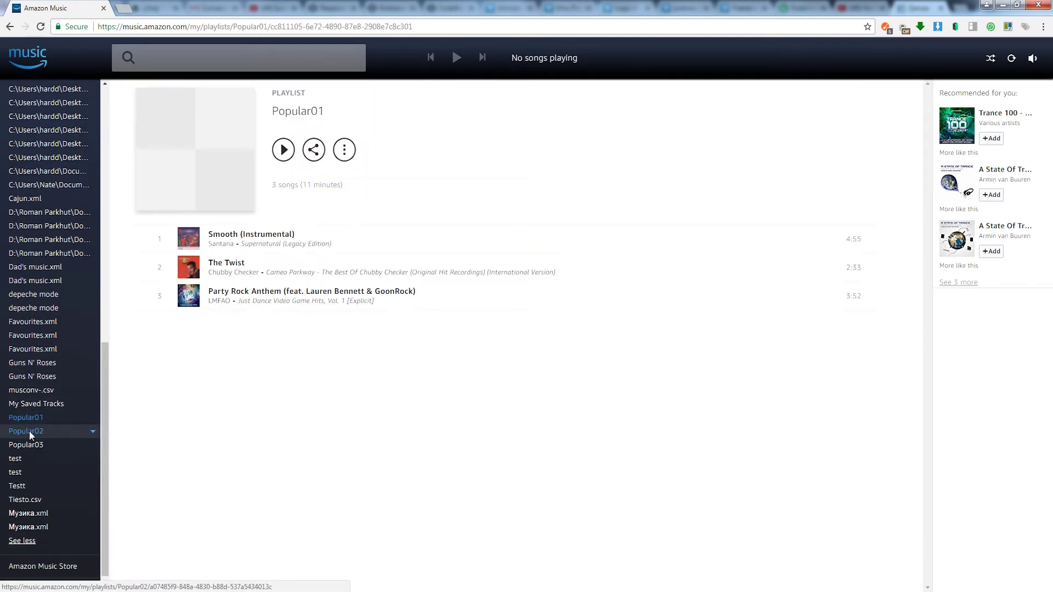
left_click(29, 431)
left_click(26, 445)
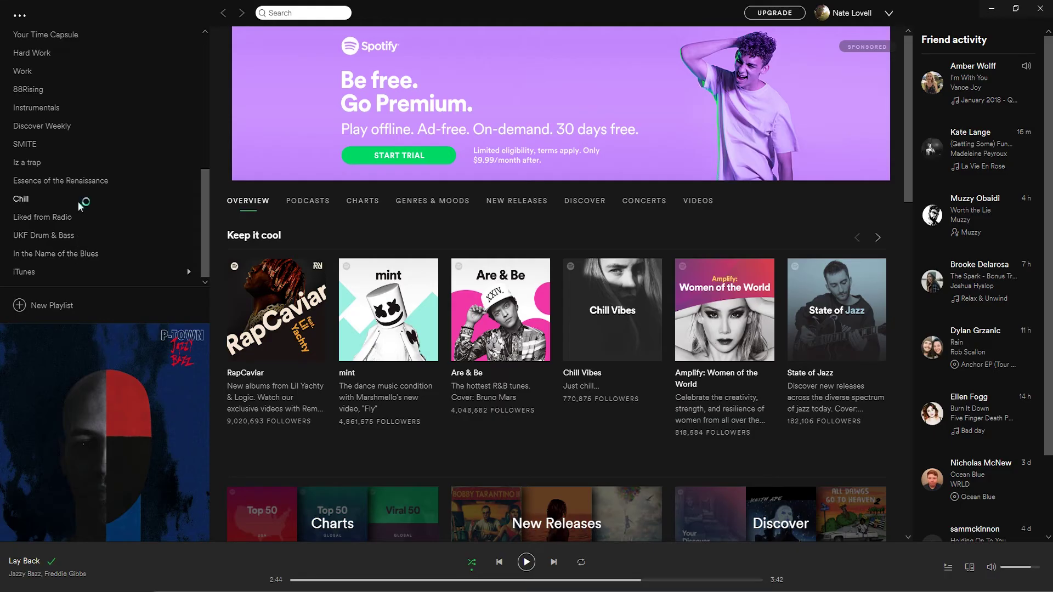
scroll(78, 207, "up", 3)
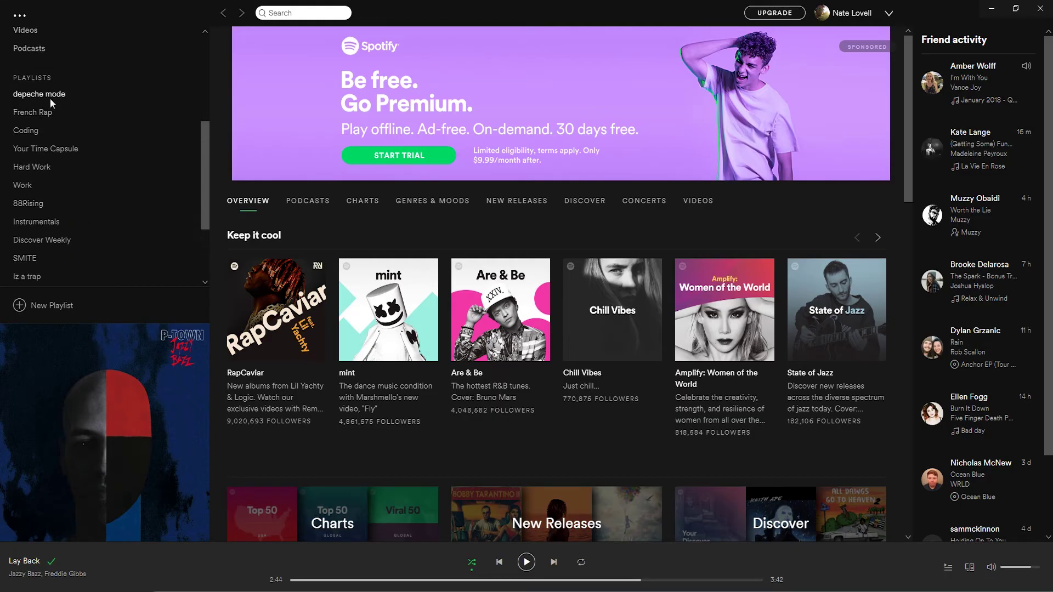
Step: Delete Spotify's depeche mode playlist, then minimize Spotify
left_click(34, 95)
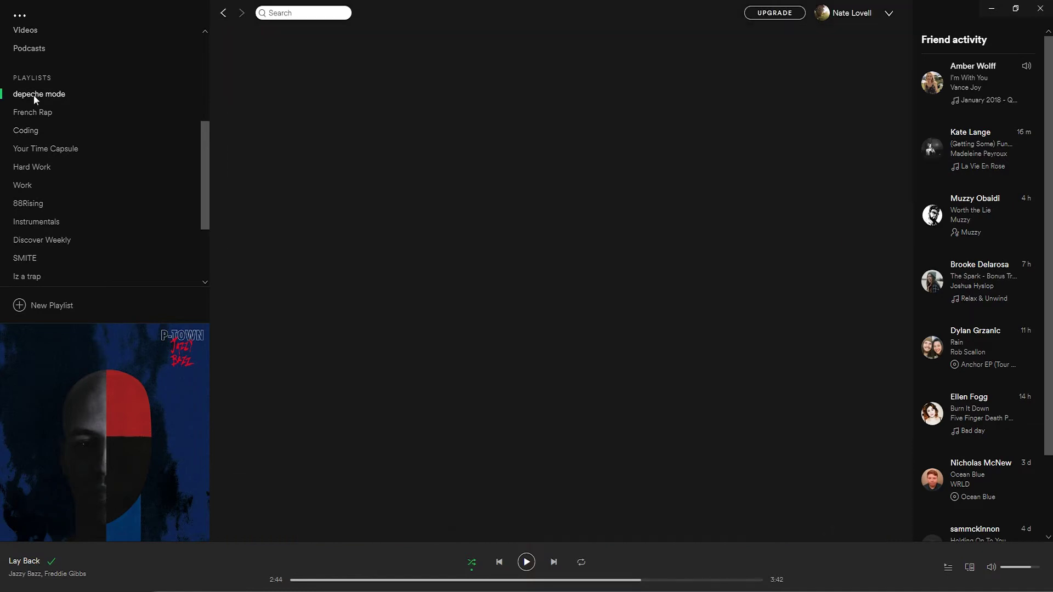
right_click(37, 94)
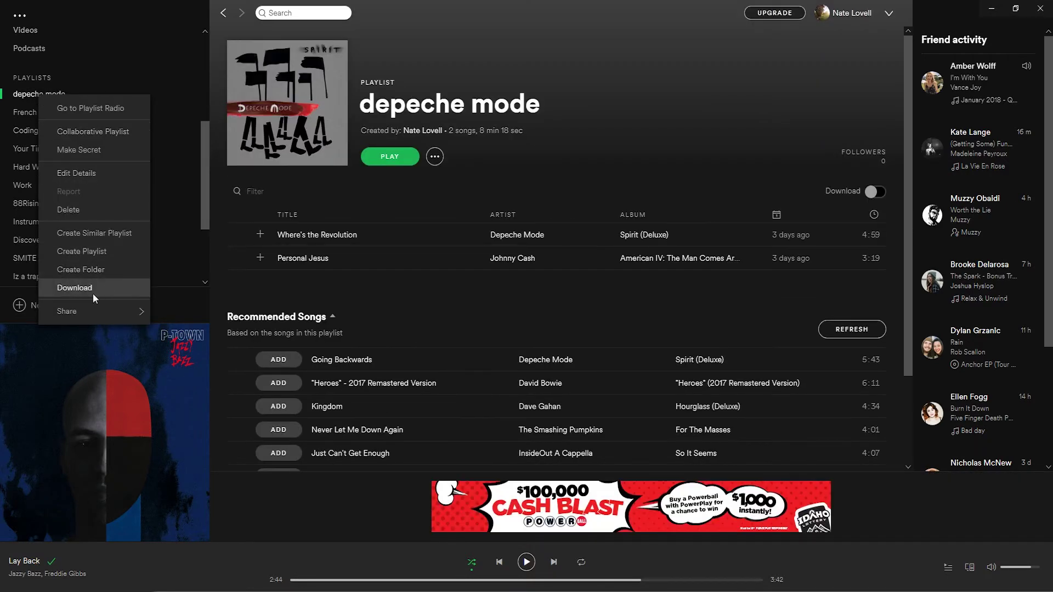
left_click(90, 210)
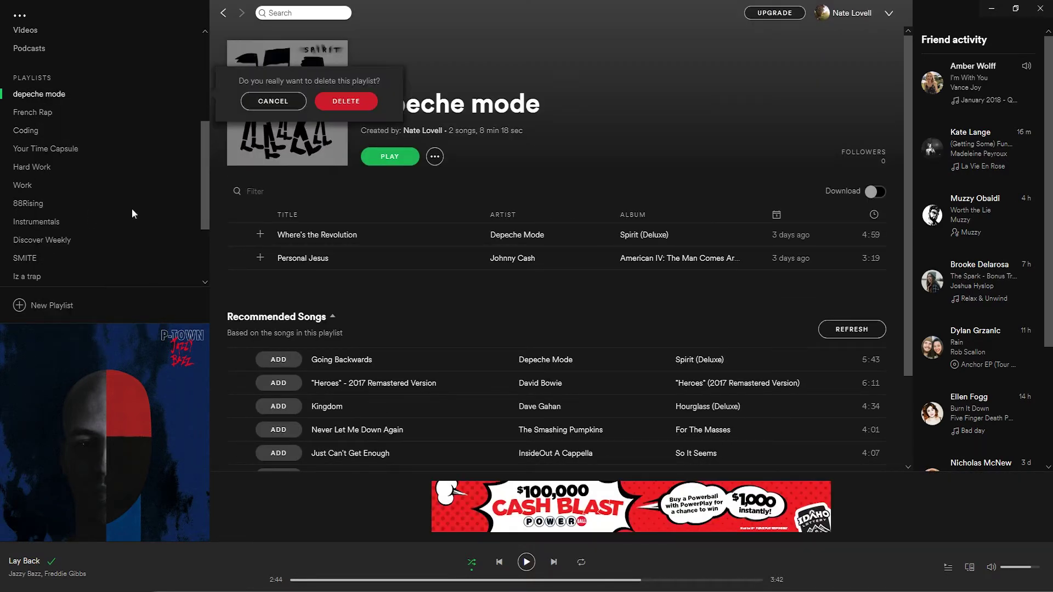
left_click(334, 96)
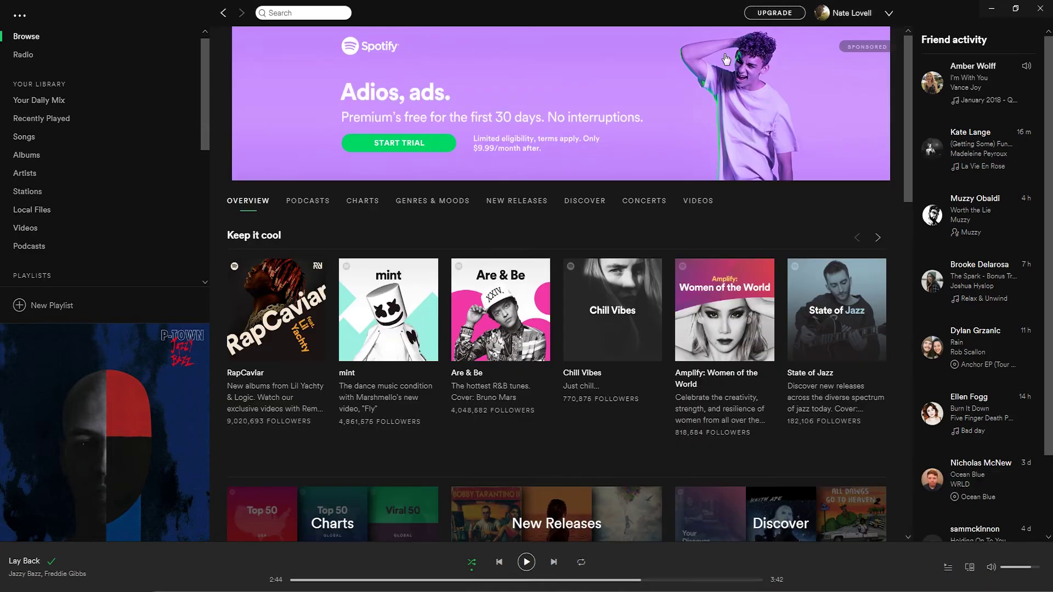
left_click(990, 10)
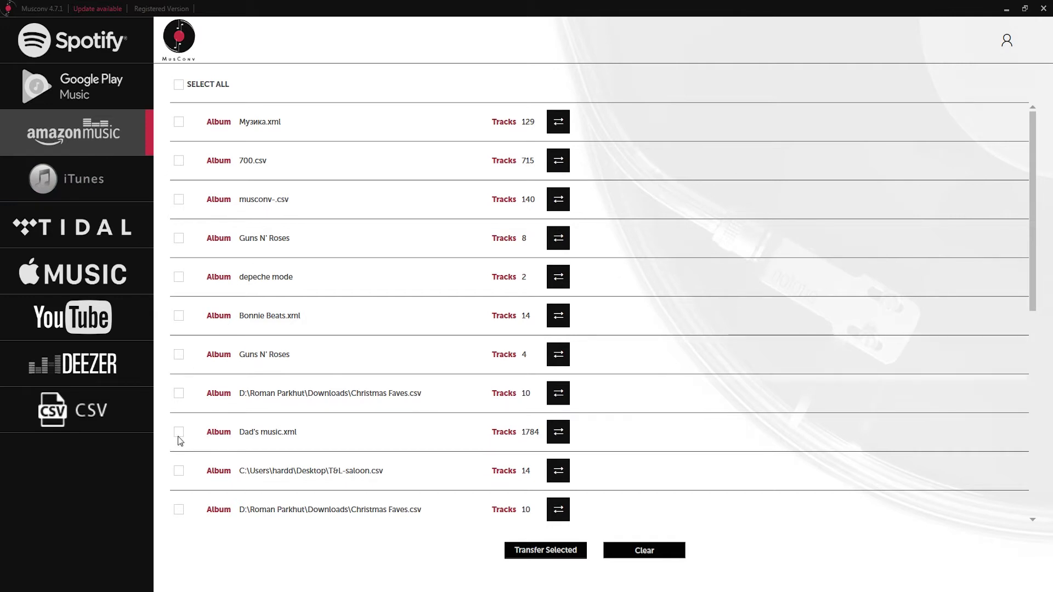
Step: Send the Amazon Music depeche mode album to Spotify by Normal transfer
scroll(181, 353, "down", 3)
scroll(172, 412, "down", 4)
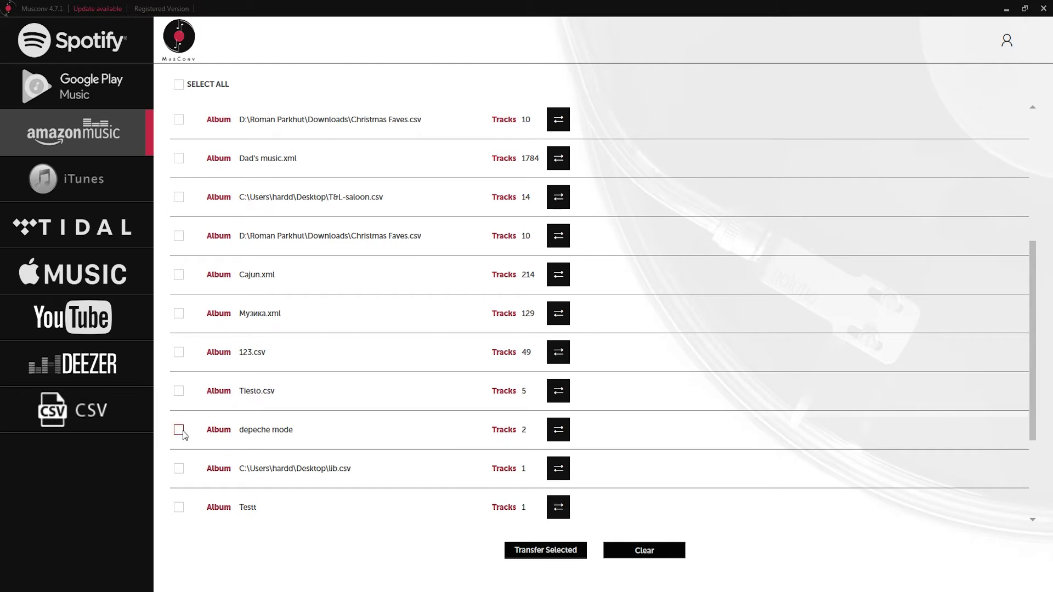
left_click(179, 431)
left_click(559, 431)
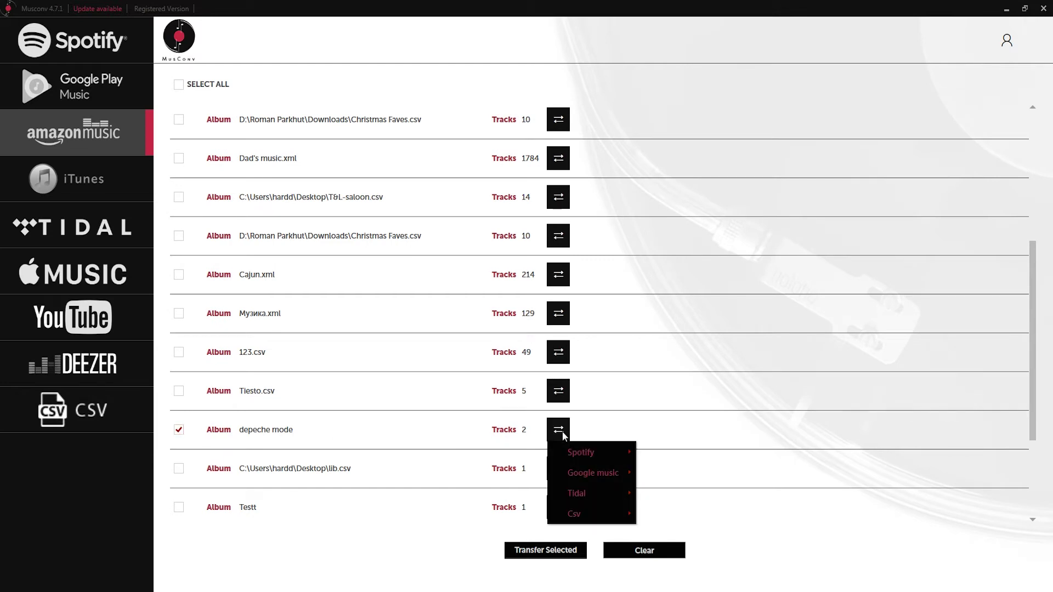
mouse_move(573, 453)
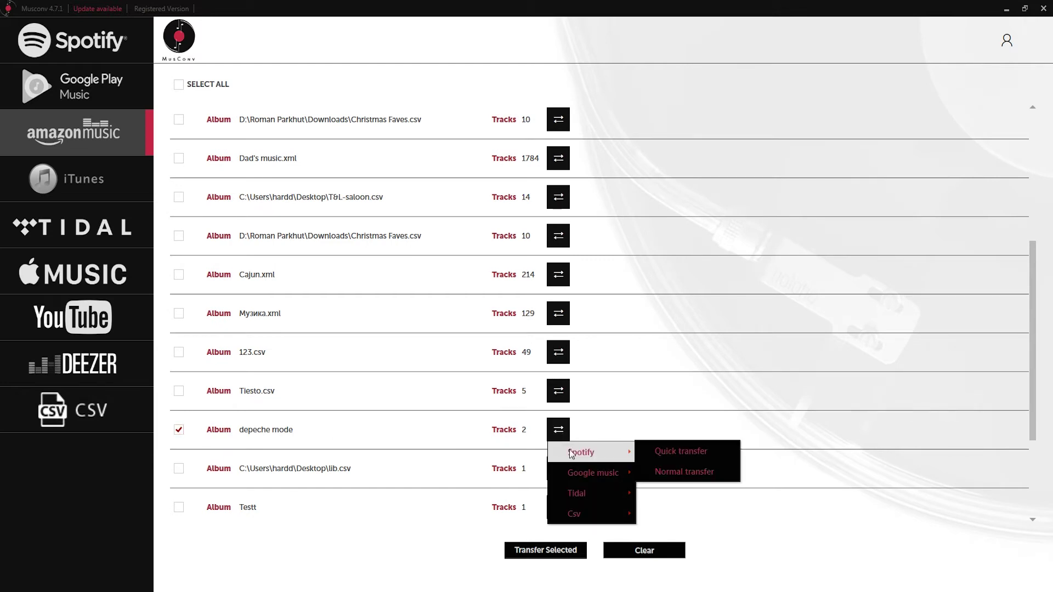
left_click(683, 475)
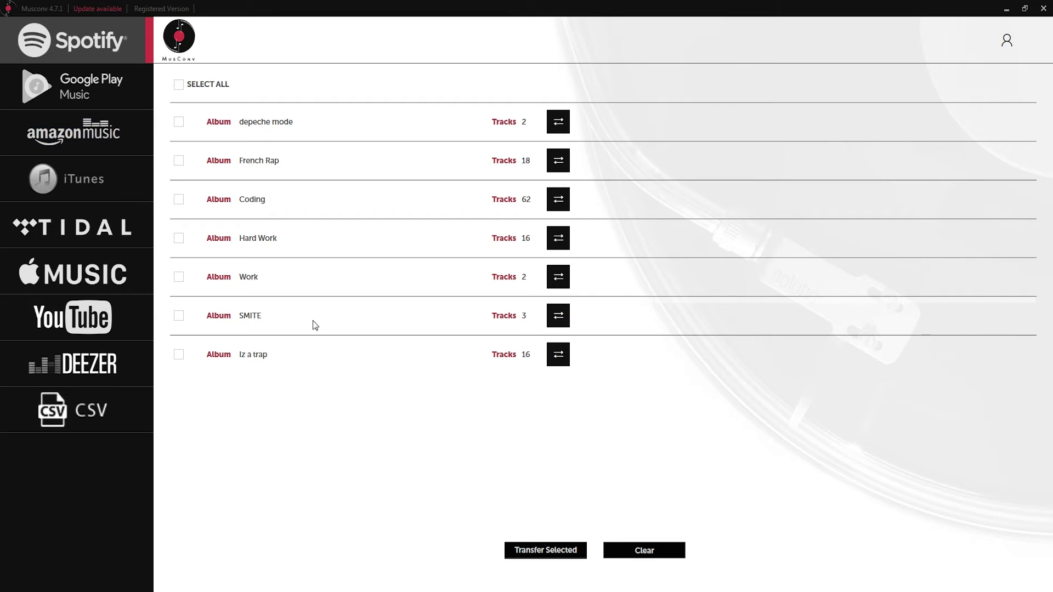
Step: Tick Spotify's depeche mode playlist and bring up its Csv export option
left_click(179, 122)
left_click(550, 121)
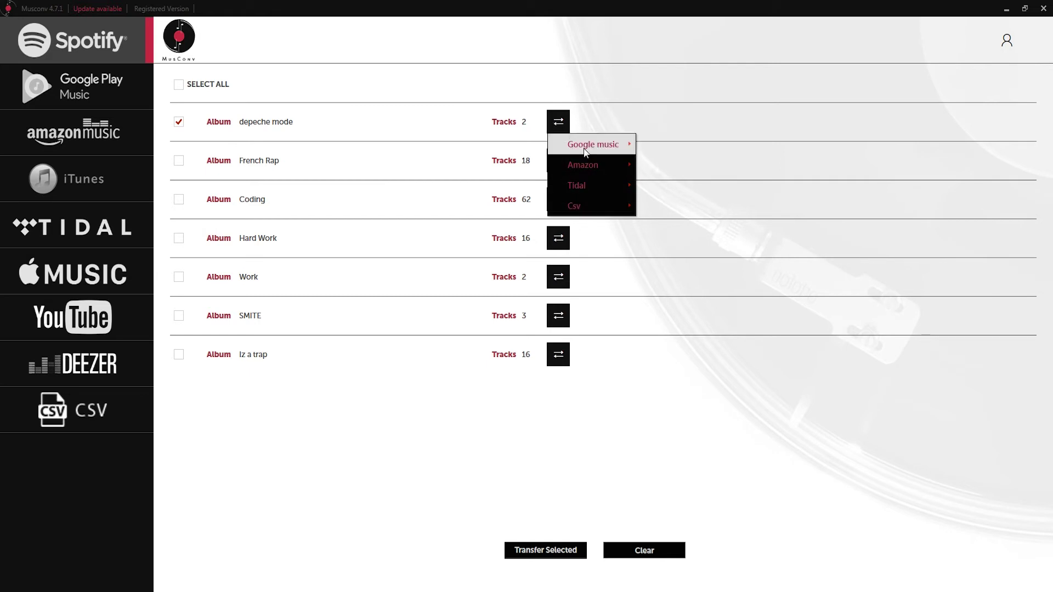
mouse_move(592, 204)
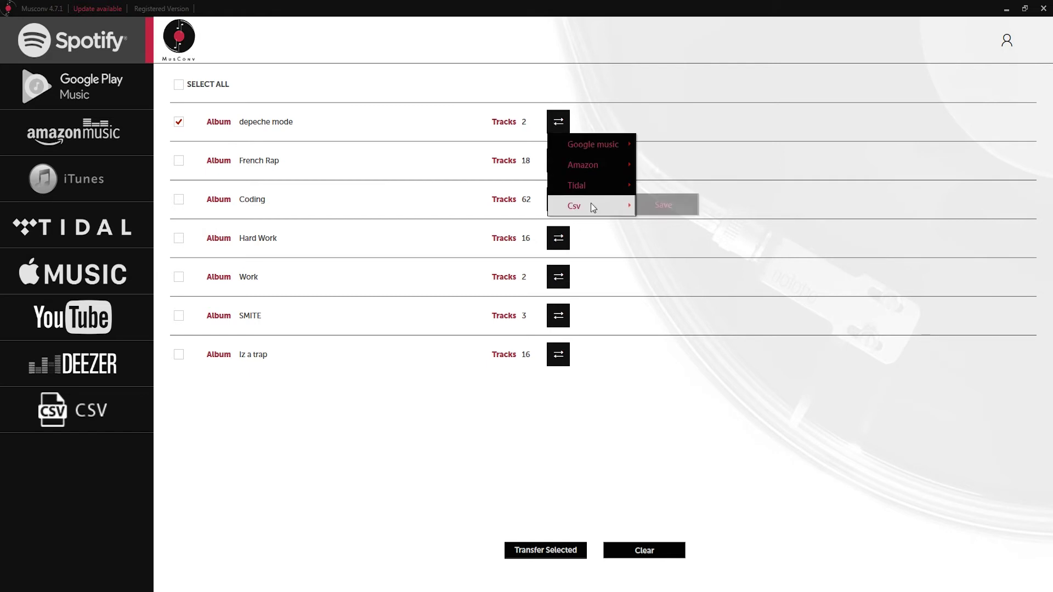
Step: Export the depeche mode playlist as 'depeche mode playlist from spotify.csv' in Documents
left_click(664, 209)
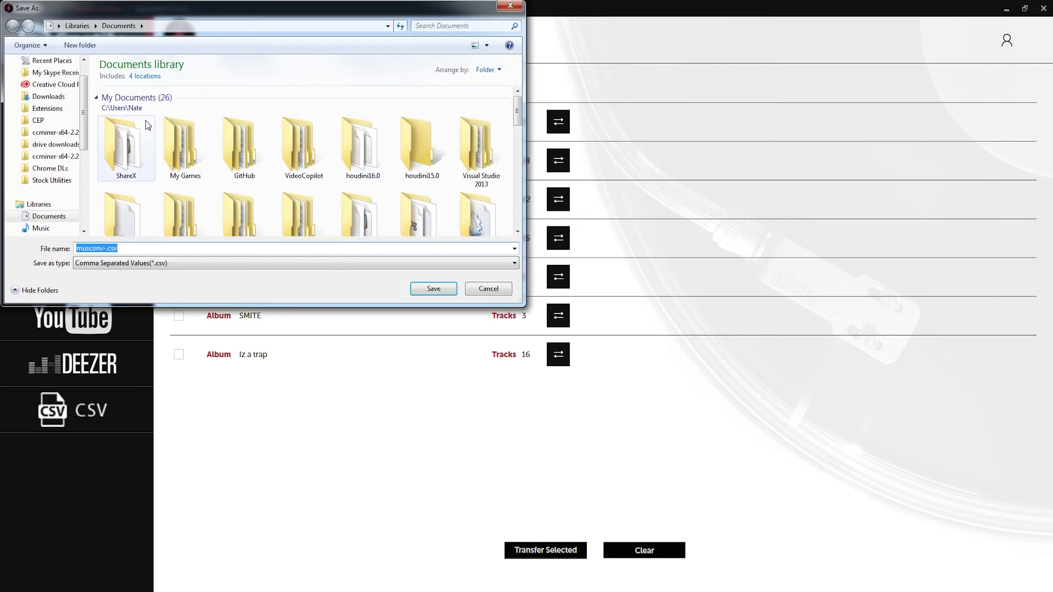
left_click_drag(163, 8, 264, 140)
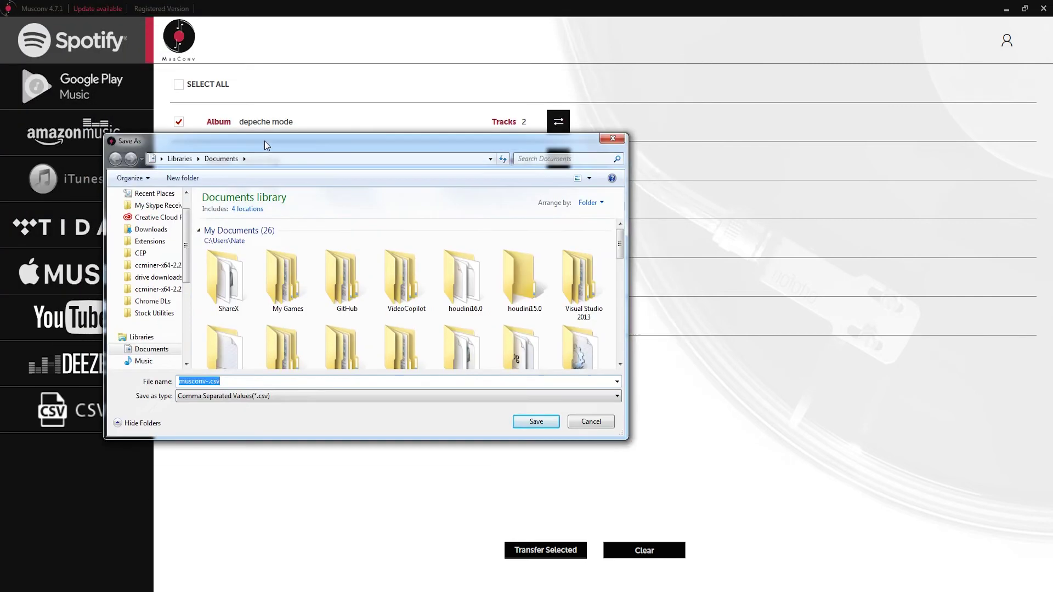
type("depeche mode playlist from spotify")
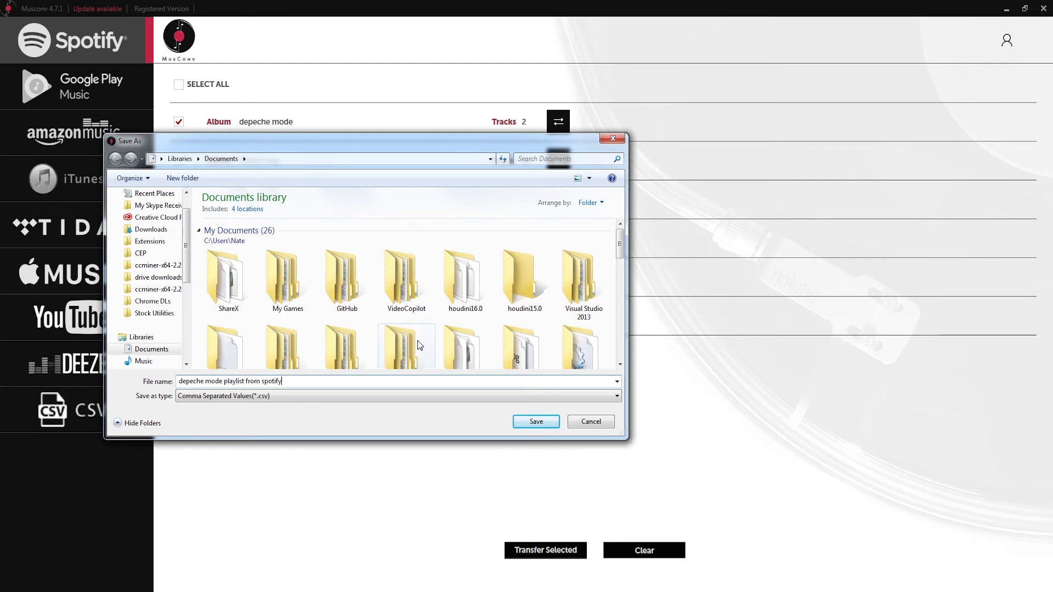
key("Return")
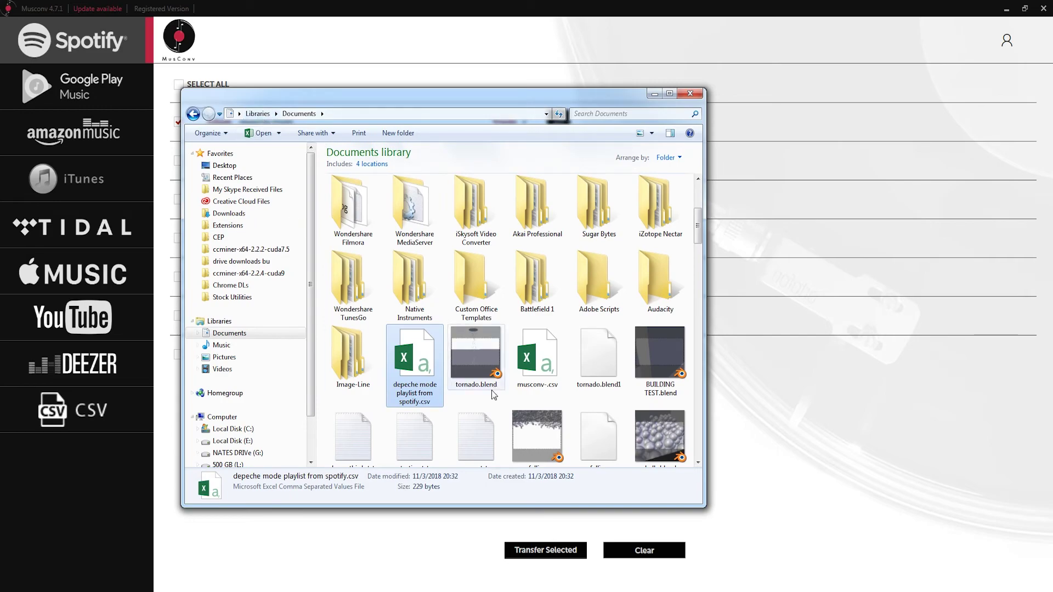
Step: Open the depeche mode CSV in Excel and widen column A to show full track IDs
double_click(419, 357)
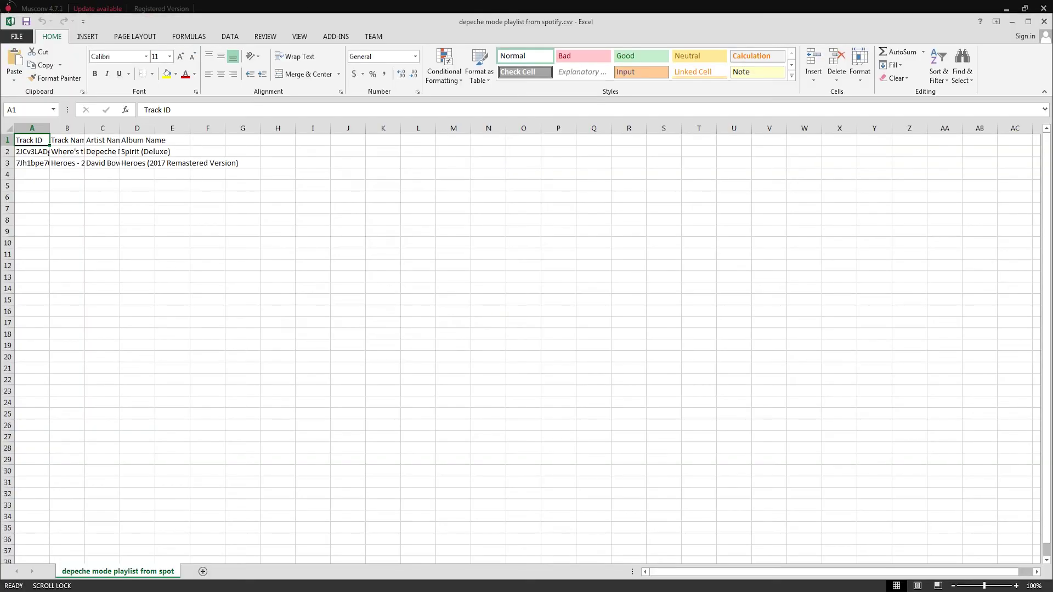
left_click_drag(47, 132, 404, 135)
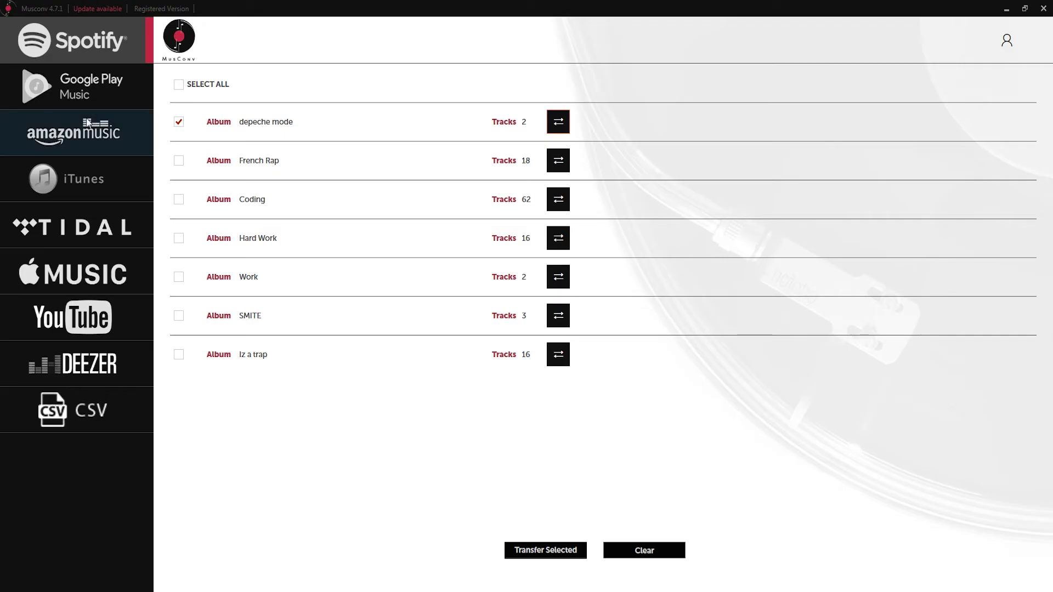
Step: Export the 8-track Amazon Music Guns N' Roses album to a CSV named 'guns n roses'
left_click(40, 139)
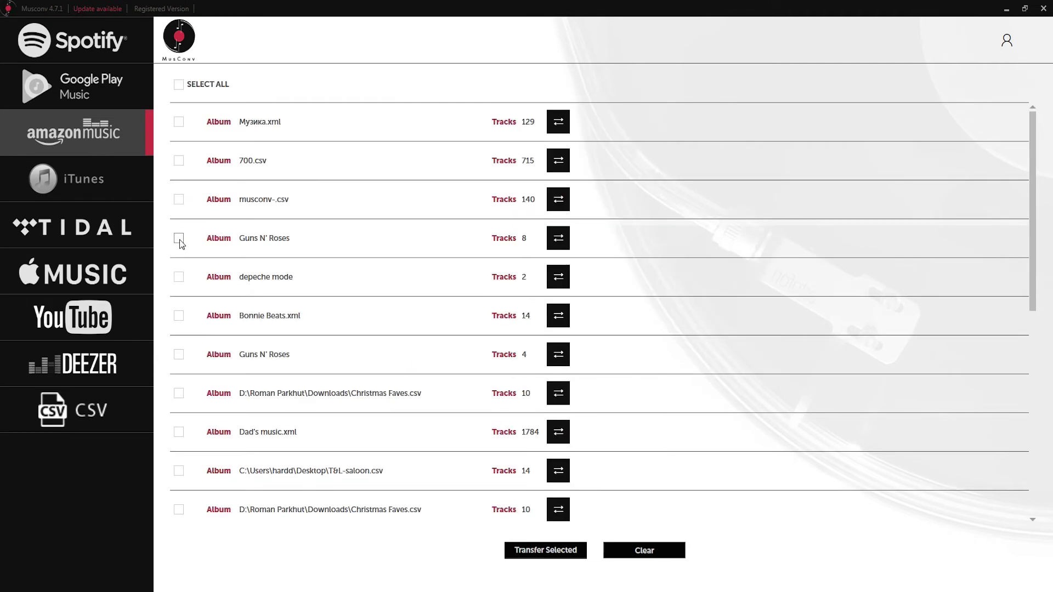
left_click(558, 238)
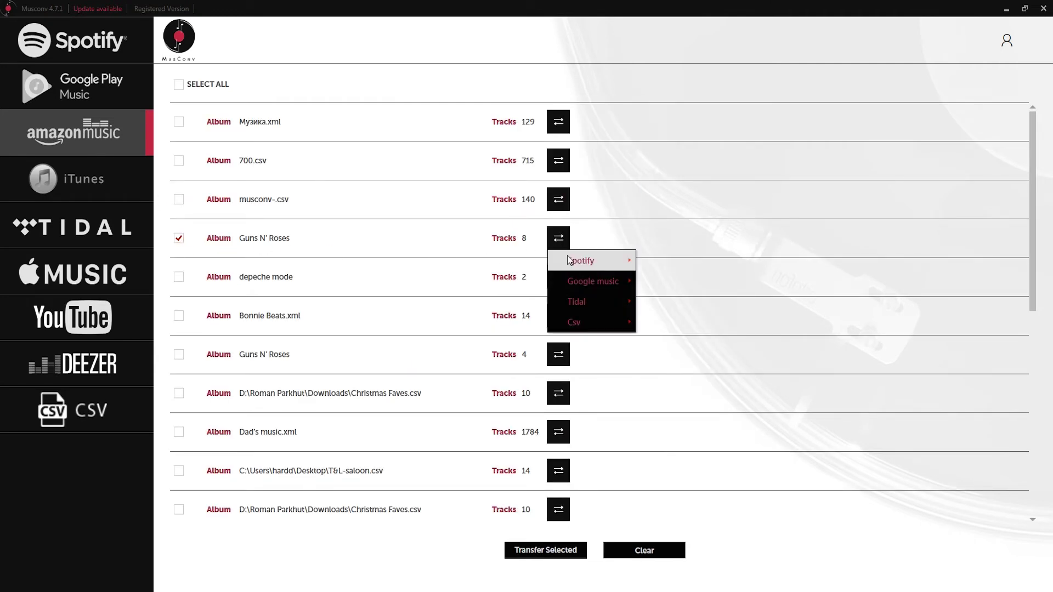
mouse_move(587, 322)
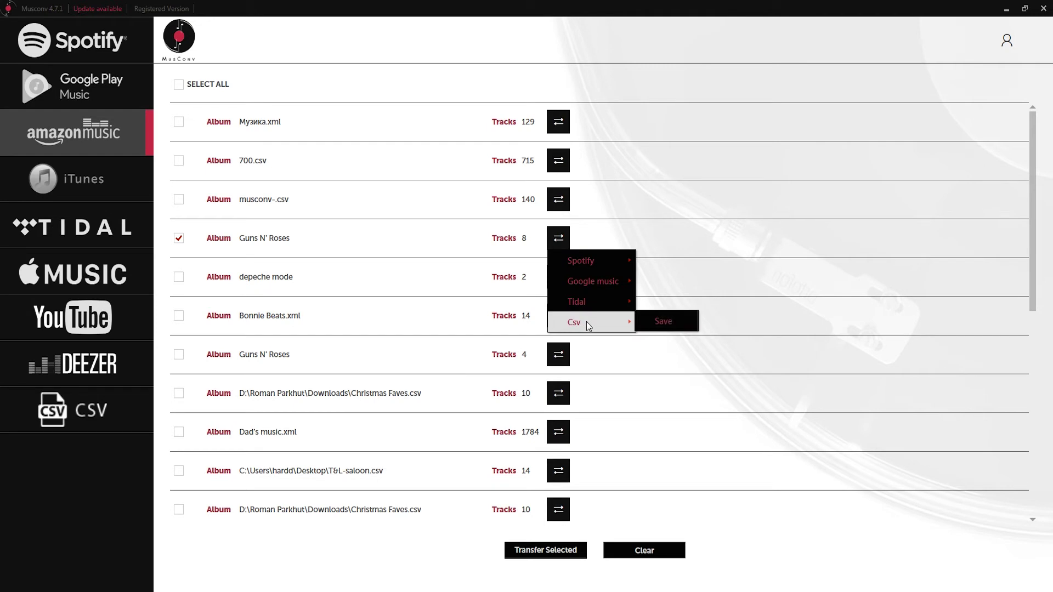
left_click(661, 323)
type("guns n roses")
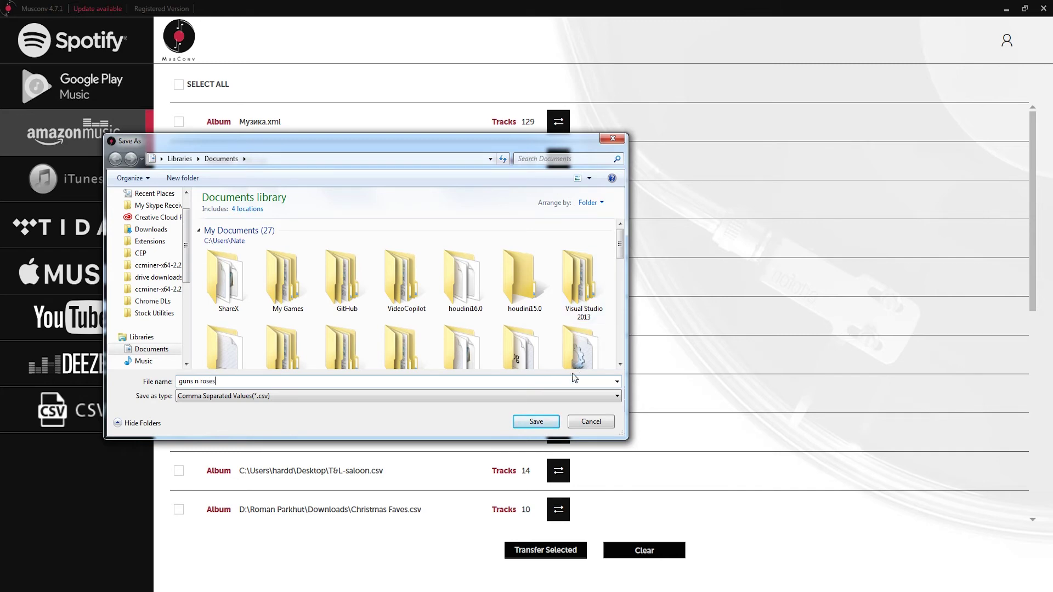
left_click(516, 421)
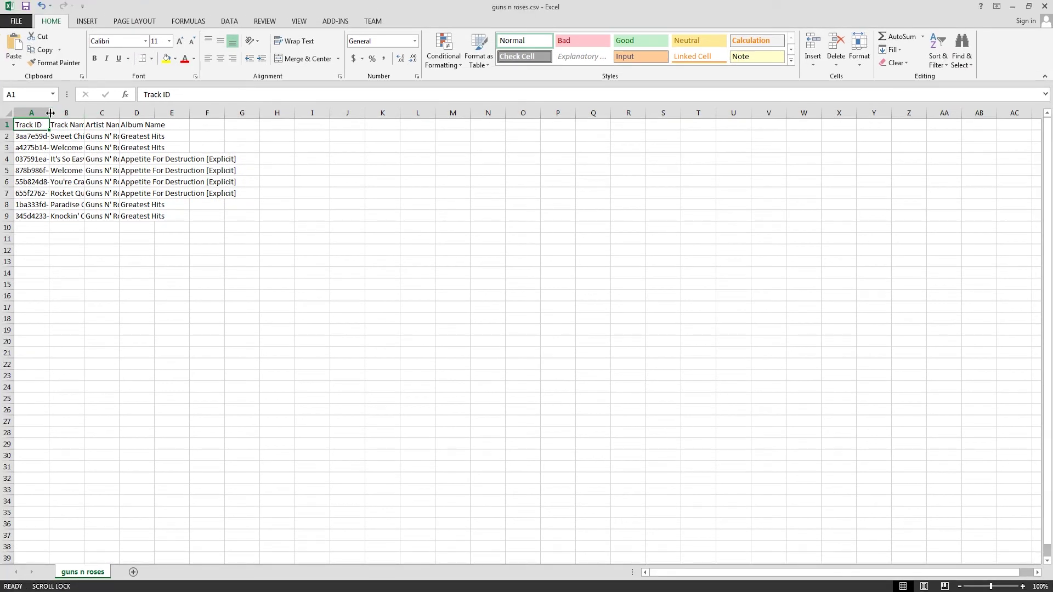
Step: Widen column A in guns n roses.csv and check the track ID, title, artist and album cells
left_click_drag(85, 112, 478, 121)
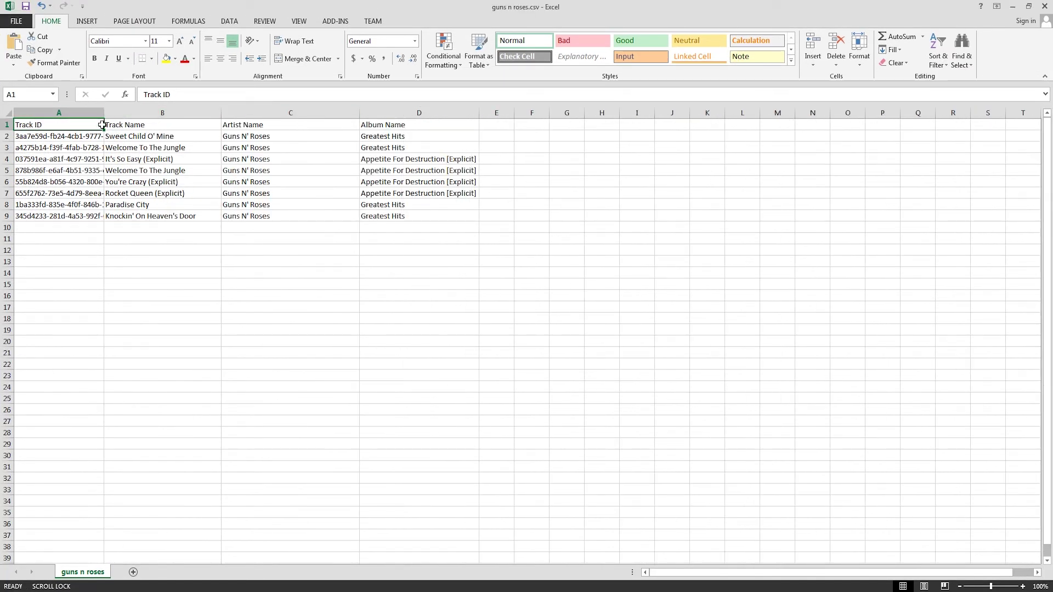
left_click_drag(102, 113, 216, 114)
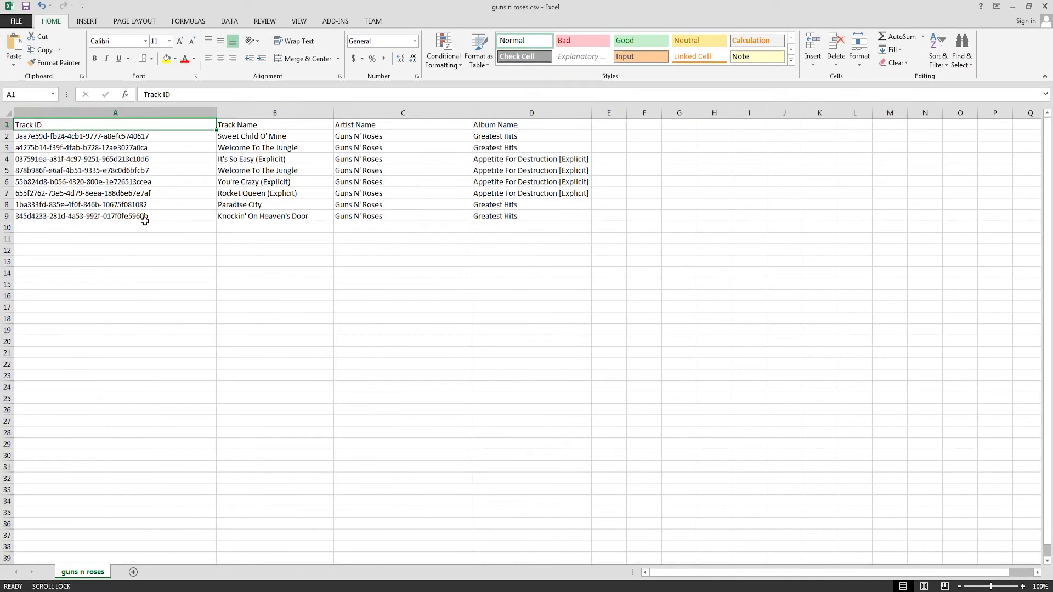
left_click(70, 137)
left_click(236, 138)
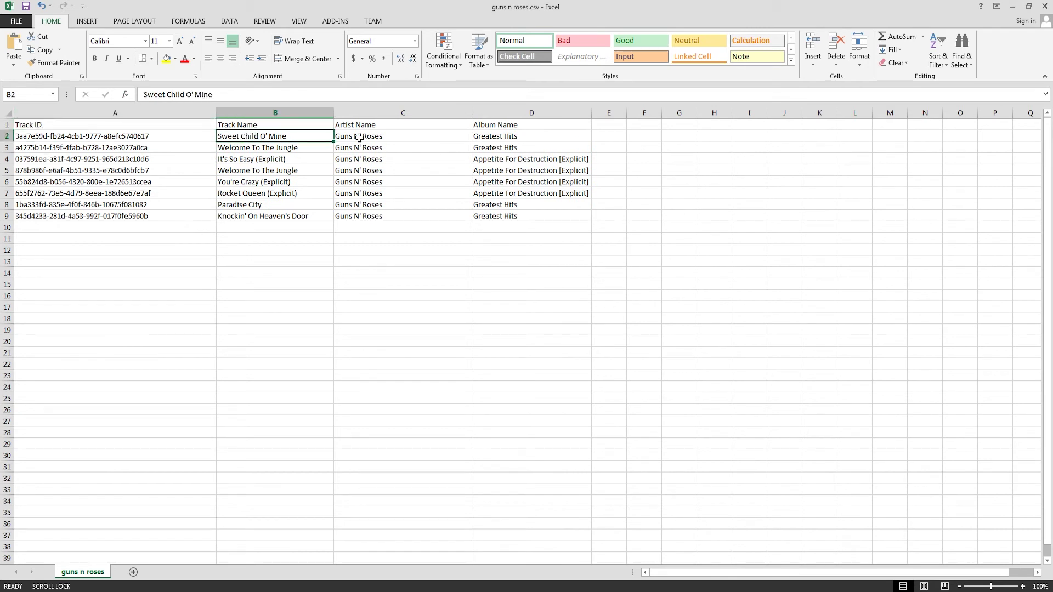
left_click(359, 138)
left_click(483, 148)
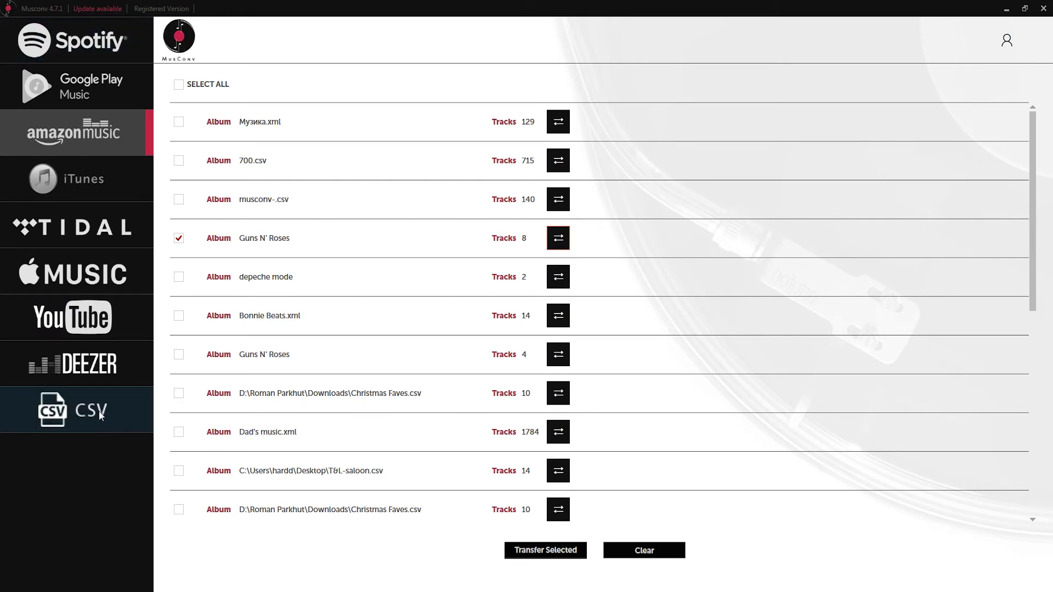
Step: Import 'depeche mode playlist from spotify.csv' on the CSV page with Where's the Revolution and Heroes selected
left_click(61, 418)
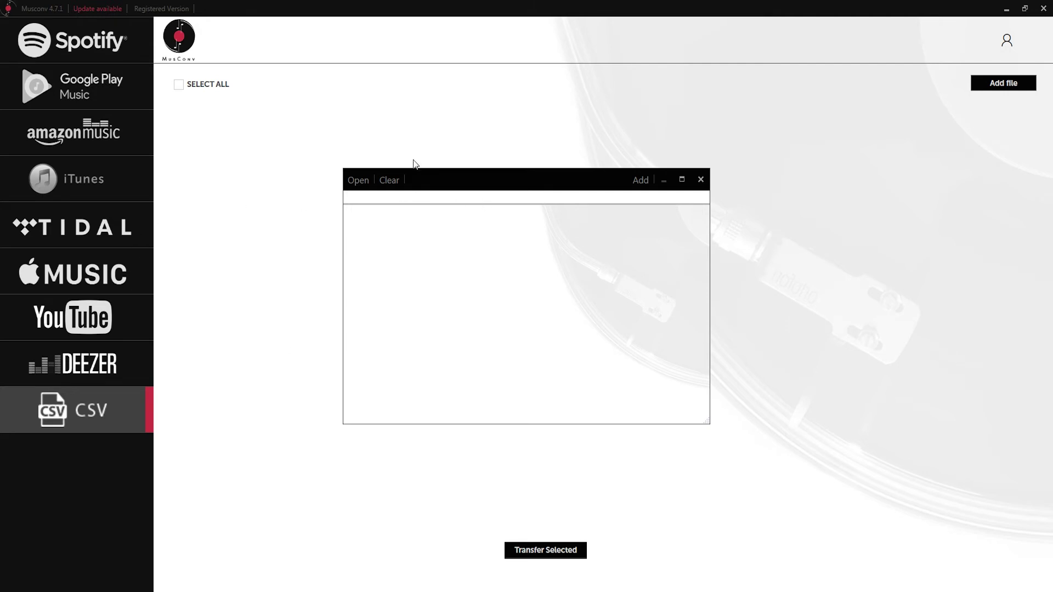
left_click(358, 181)
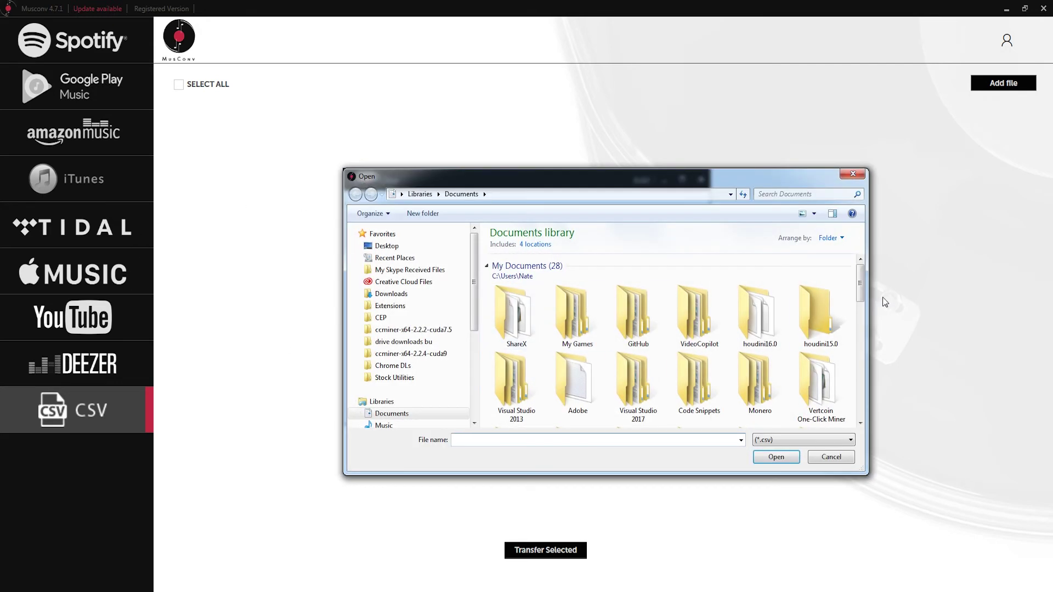
scroll(864, 294, "down", 5)
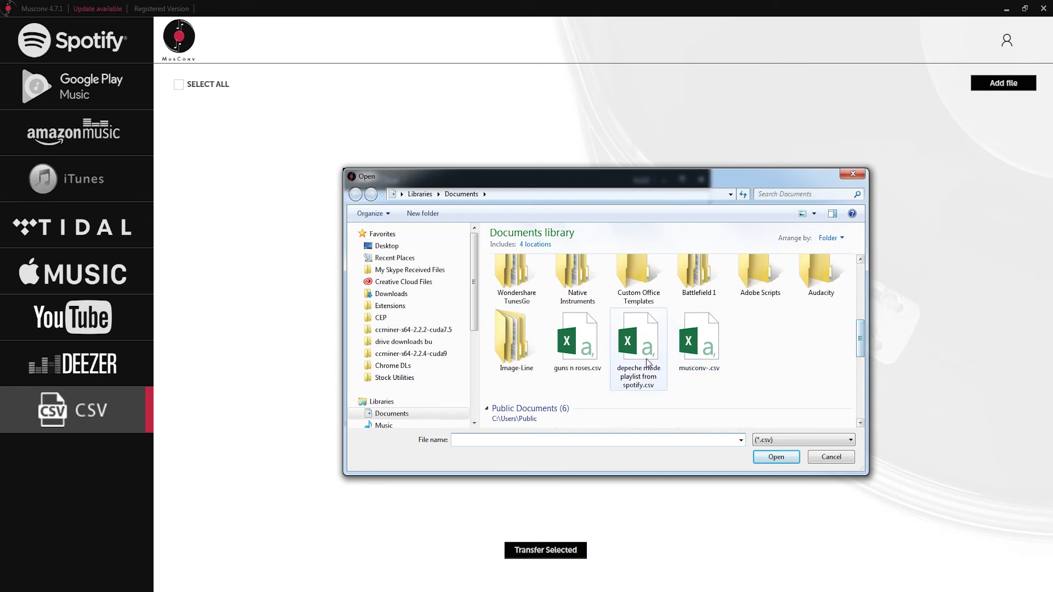
left_click(638, 336)
double_click(638, 336)
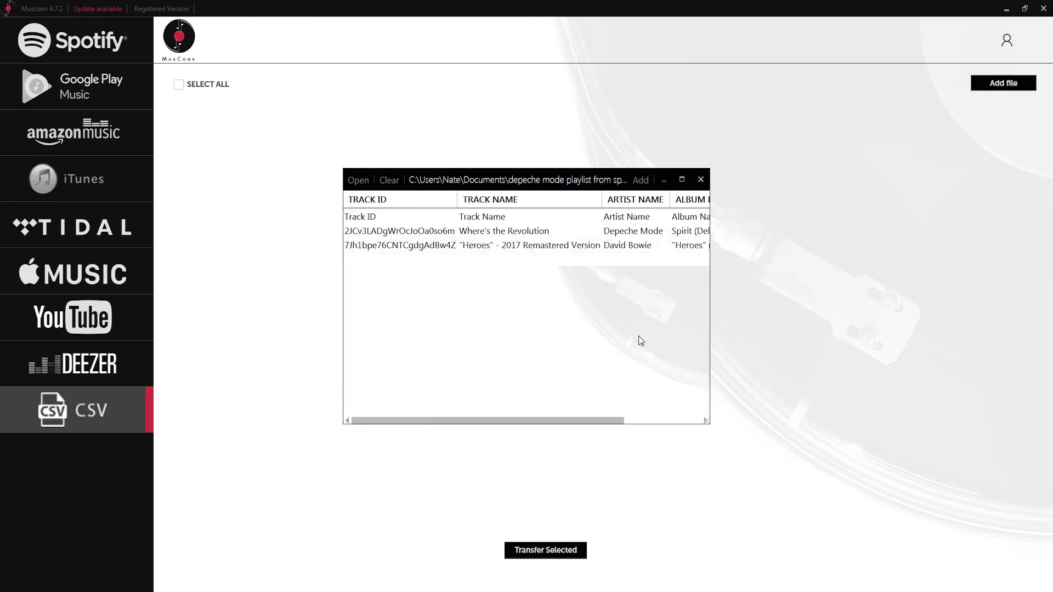
left_click(418, 234)
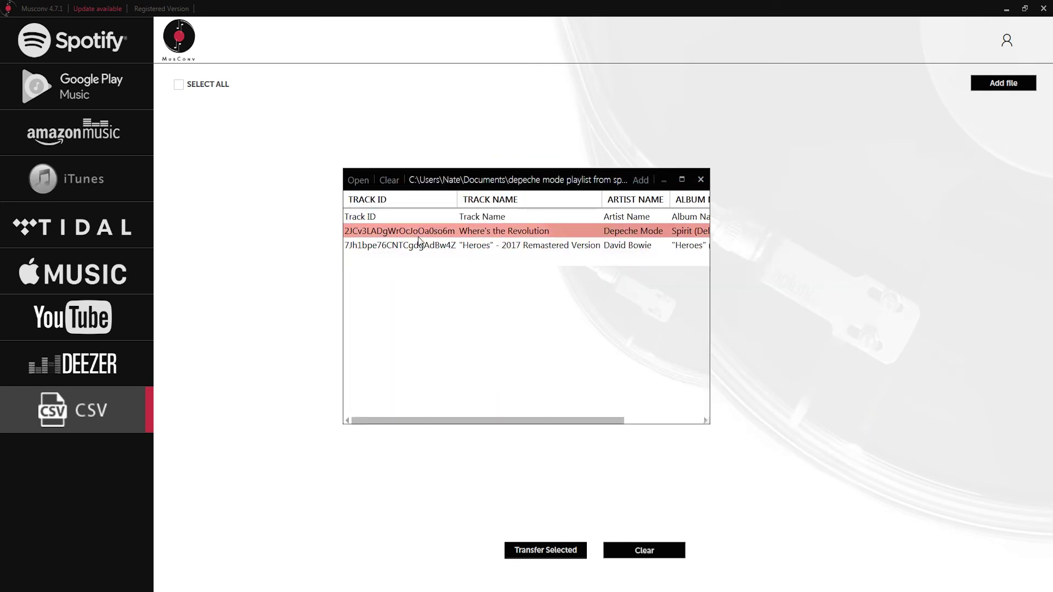
left_click(413, 245)
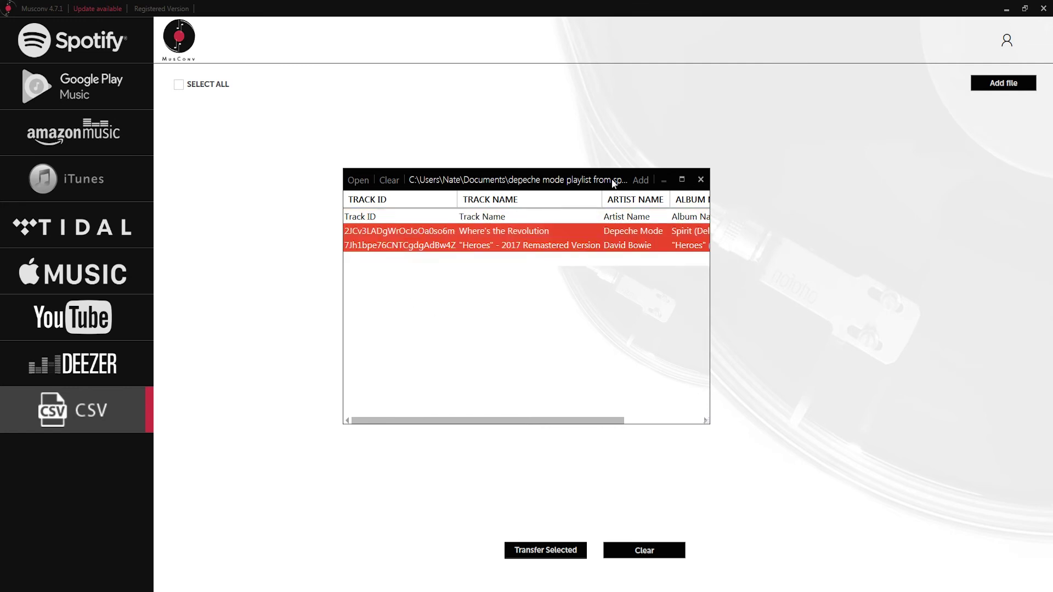
left_click(641, 181)
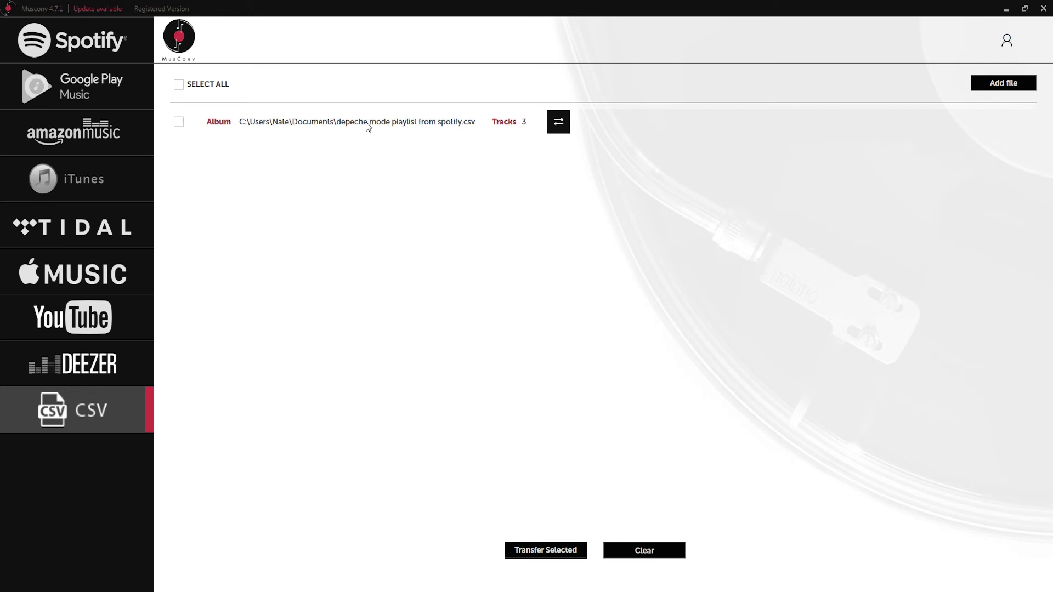
Step: Transfer the imported depeche mode CSV playlist to Amazon Music, signing in with the account password
left_click(564, 124)
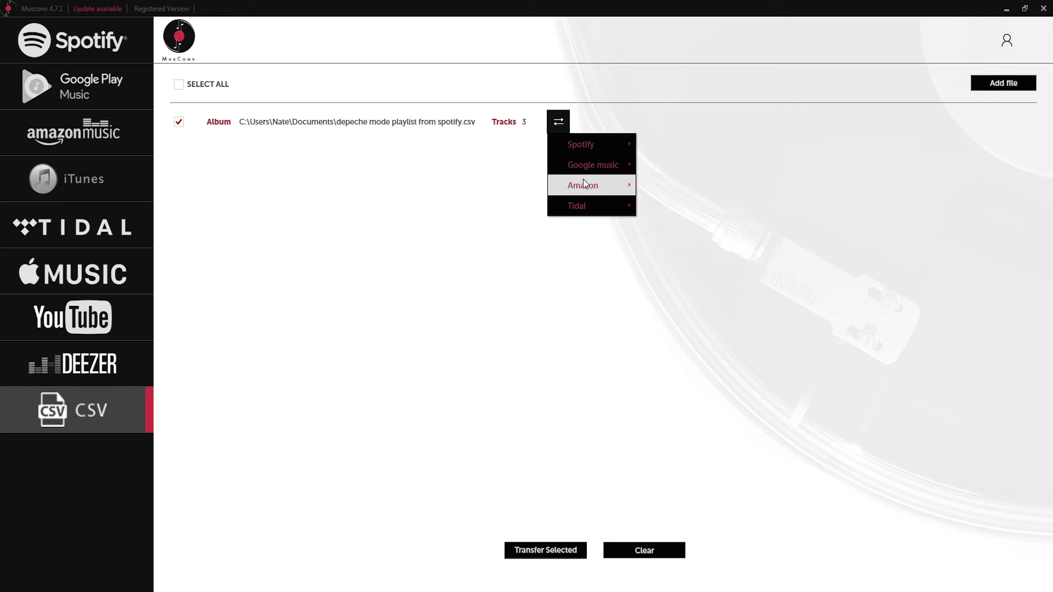
mouse_move(585, 186)
left_click(664, 203)
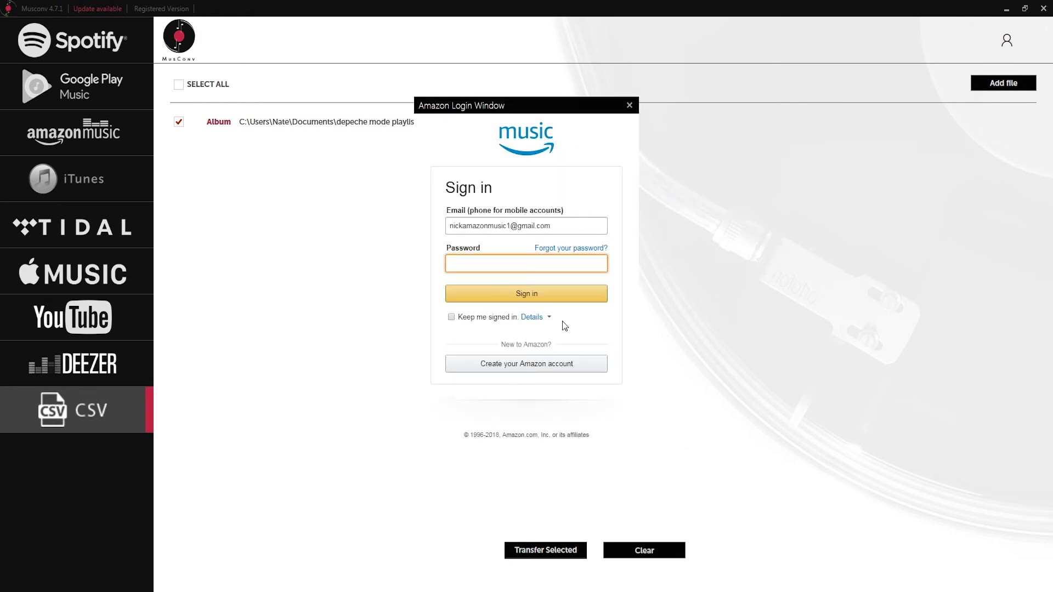
key("ctrl+v")
left_click(560, 298)
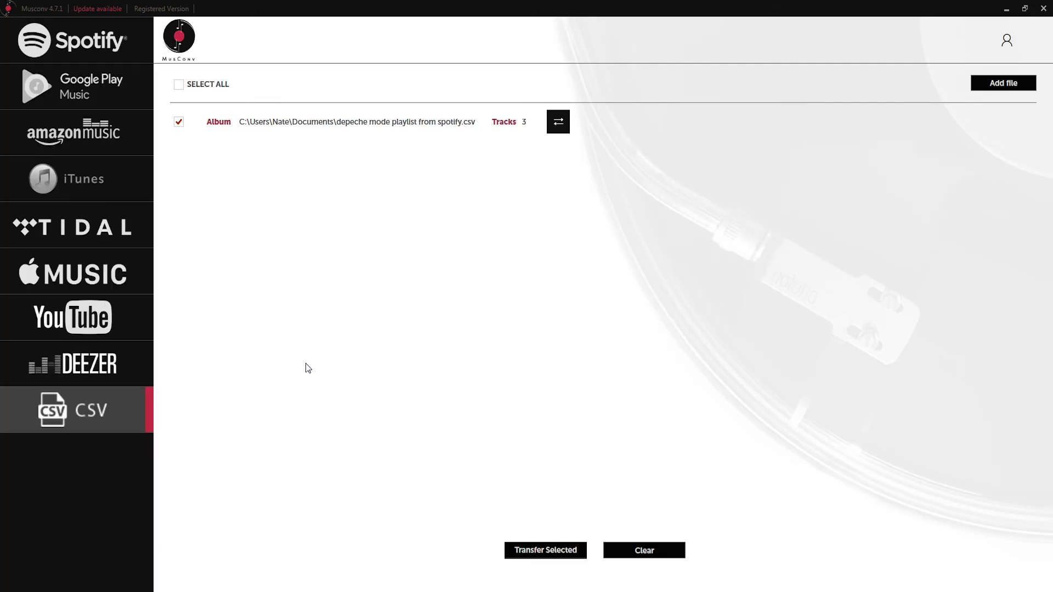
Step: Sign in to Amazon Music and confirm the 3-track depeche mode CSV playlist is in the library
left_click(109, 121)
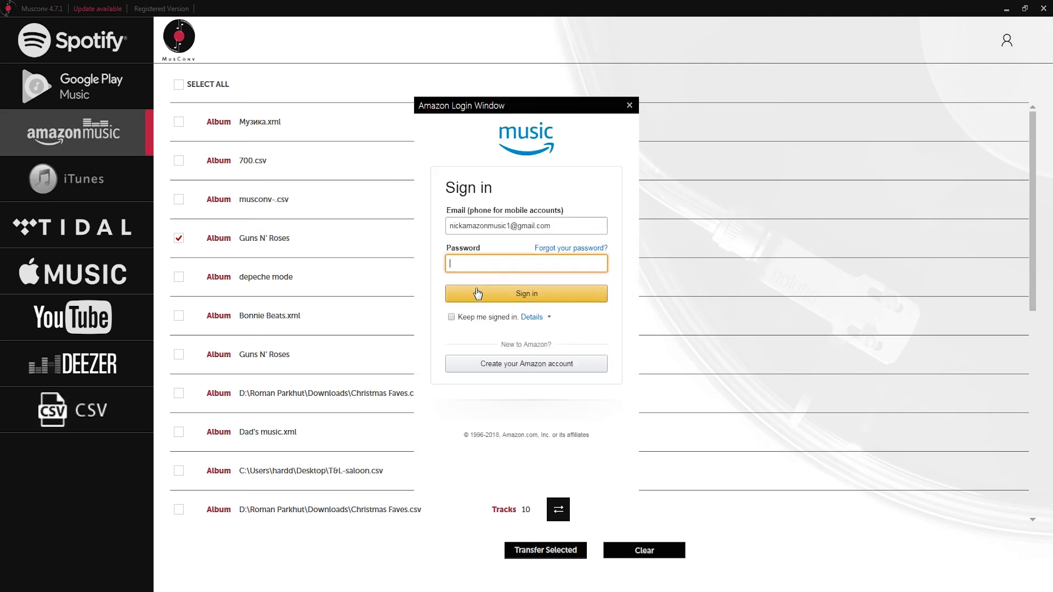
key("ctrl+v")
left_click(474, 296)
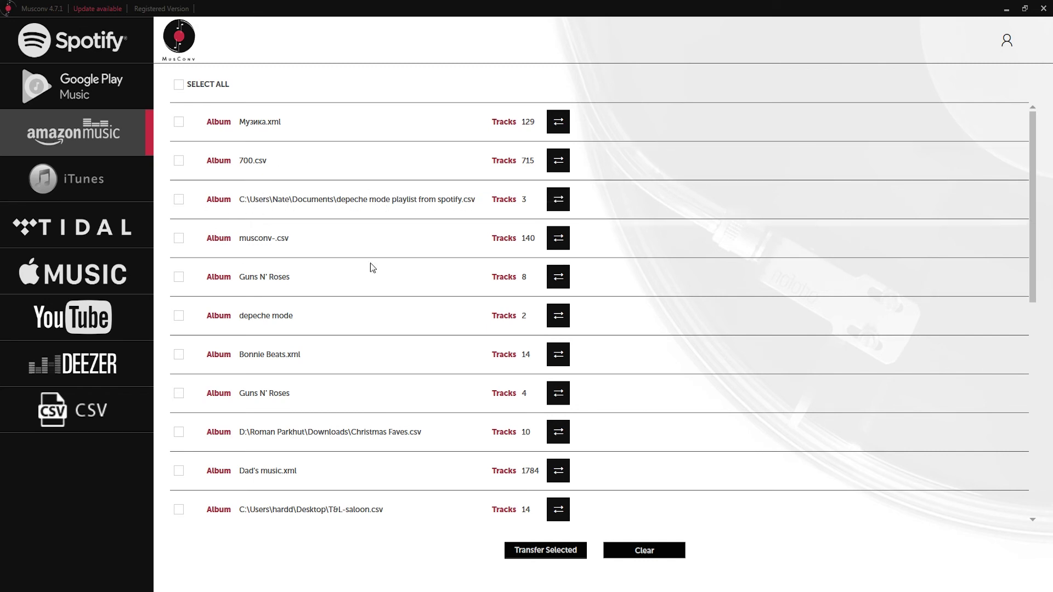
left_click(116, 42)
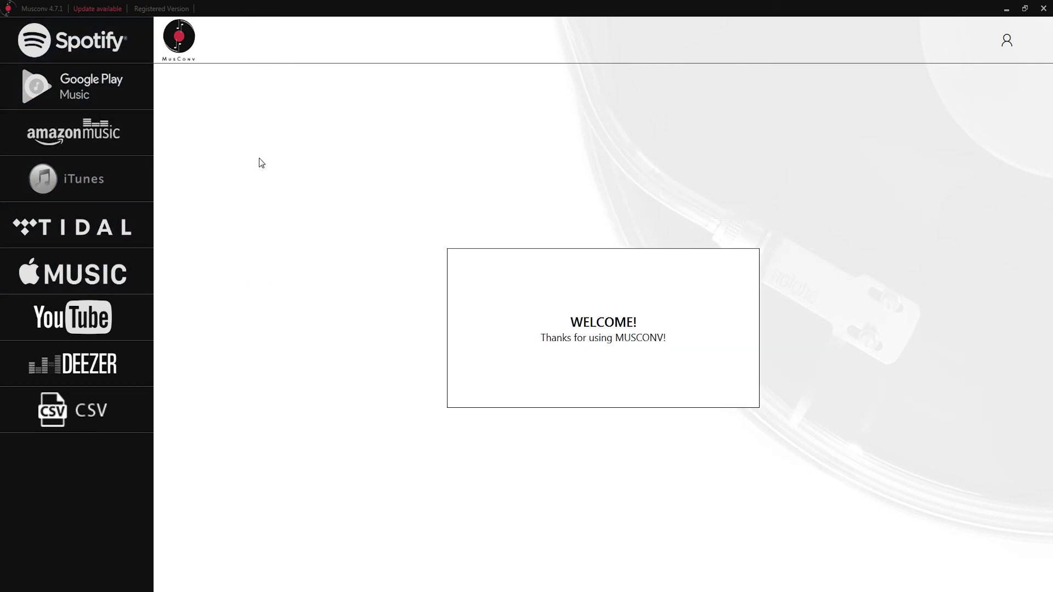
Step: Log in to Tidal to view its albums, then load the Spotify playlists
left_click(126, 222)
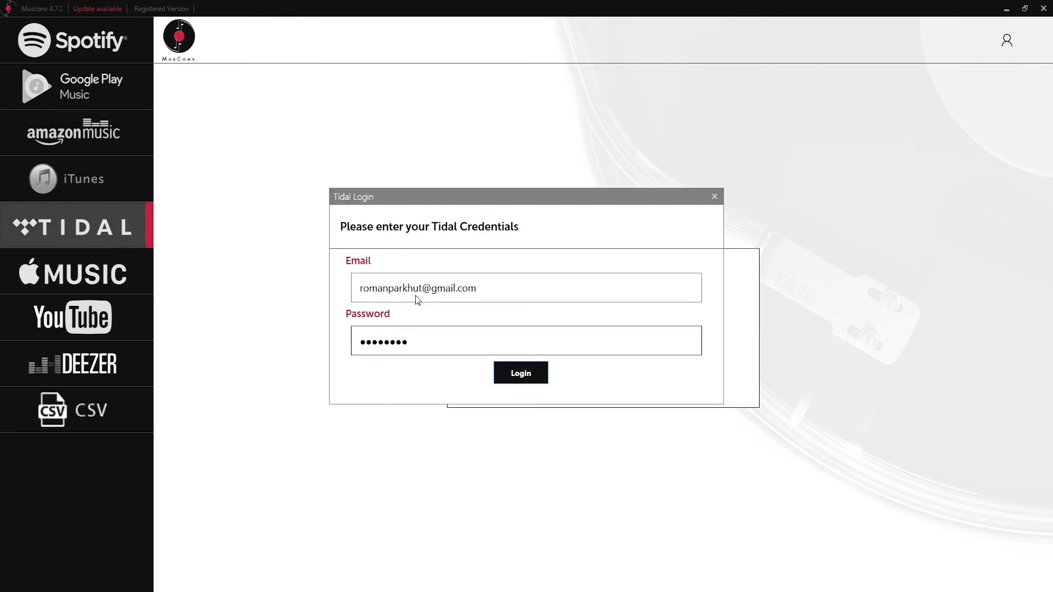
left_click(524, 372)
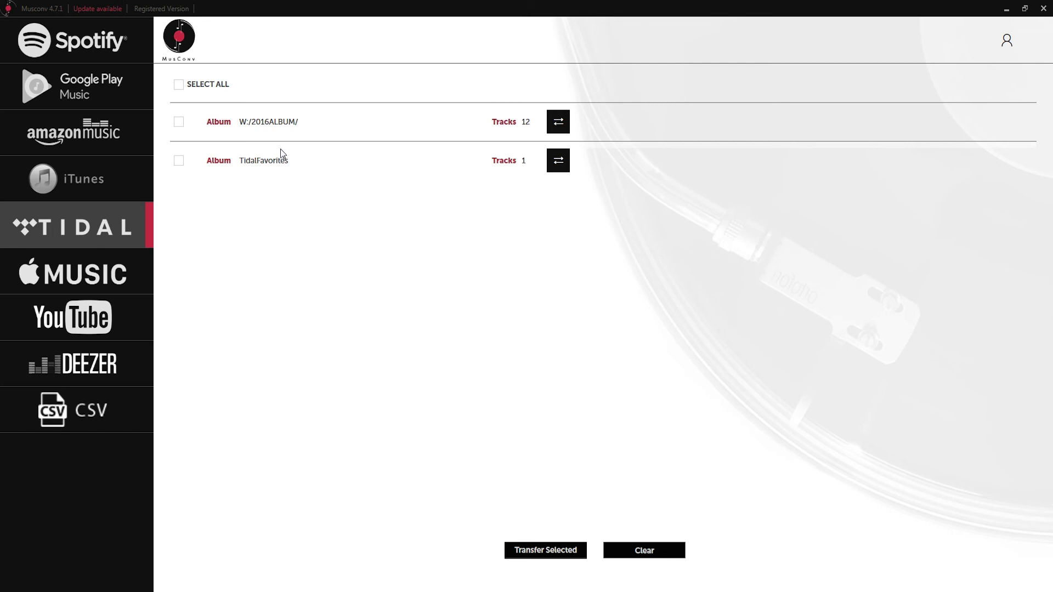
left_click(70, 39)
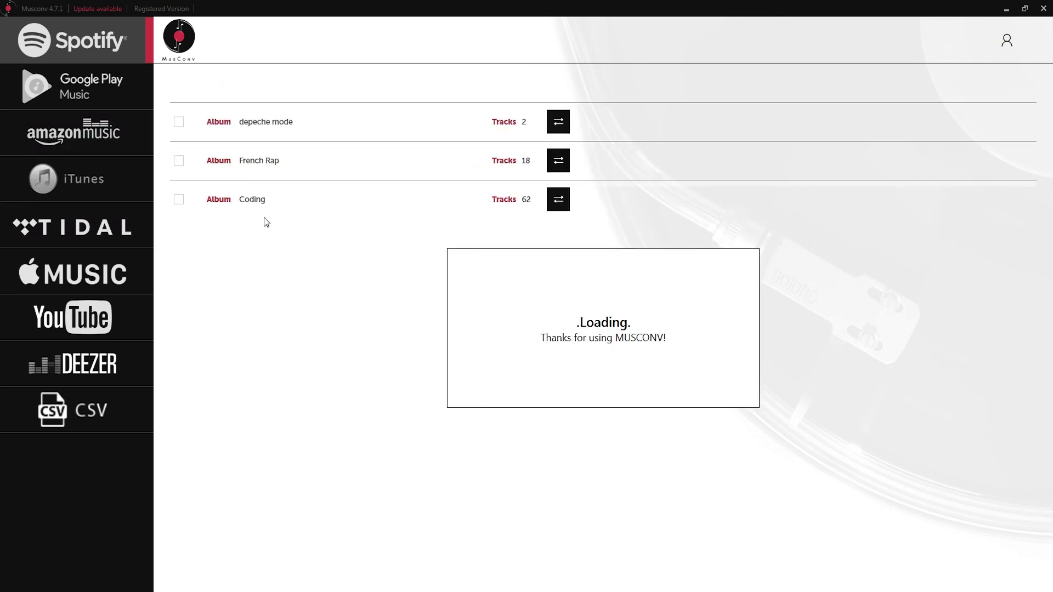
Step: Send the Spotify depeche mode playlist to Tidal by normal transfer, logging in with the Tidal e-mail and password
left_click(180, 123)
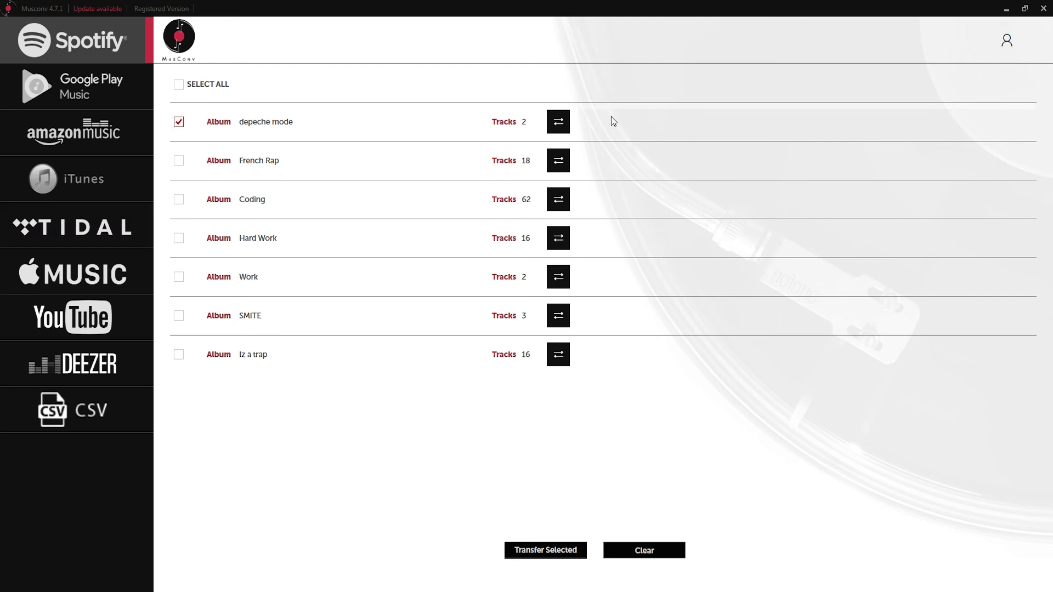
left_click(558, 123)
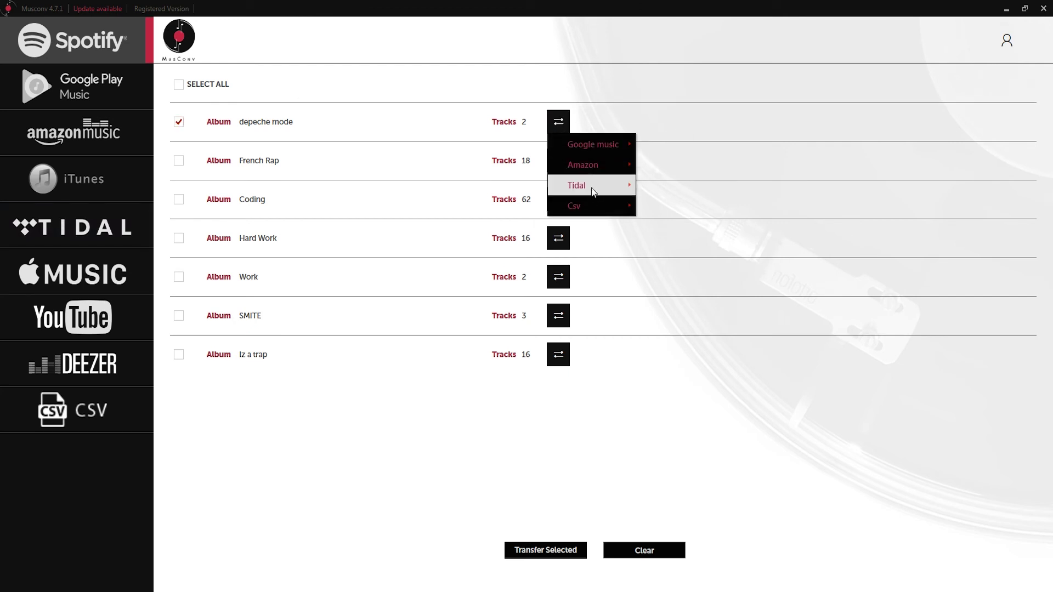
mouse_move(594, 187)
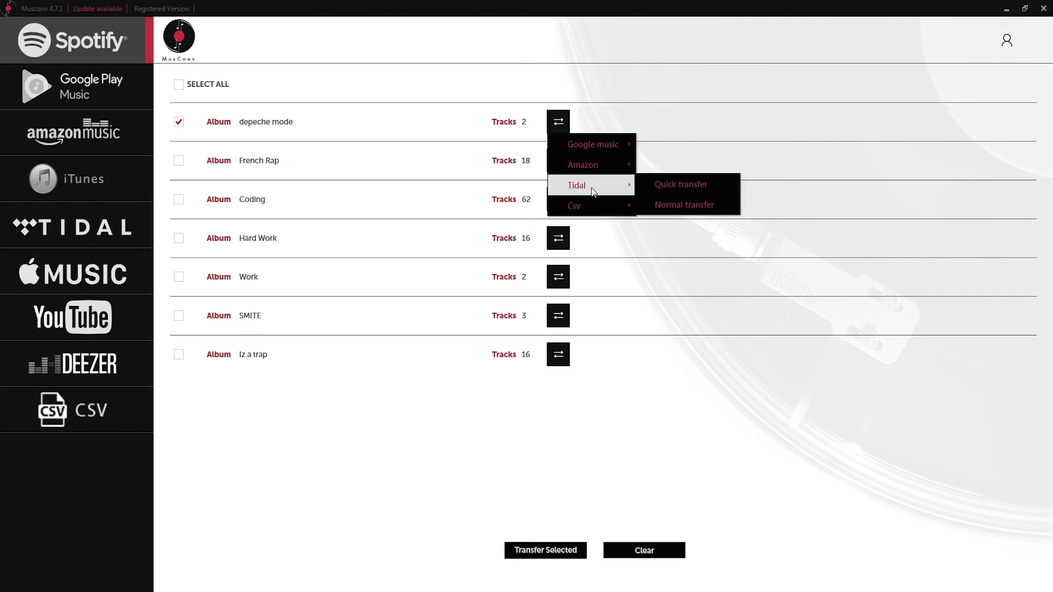
left_click(676, 206)
left_click(488, 340)
key("ctrl+v")
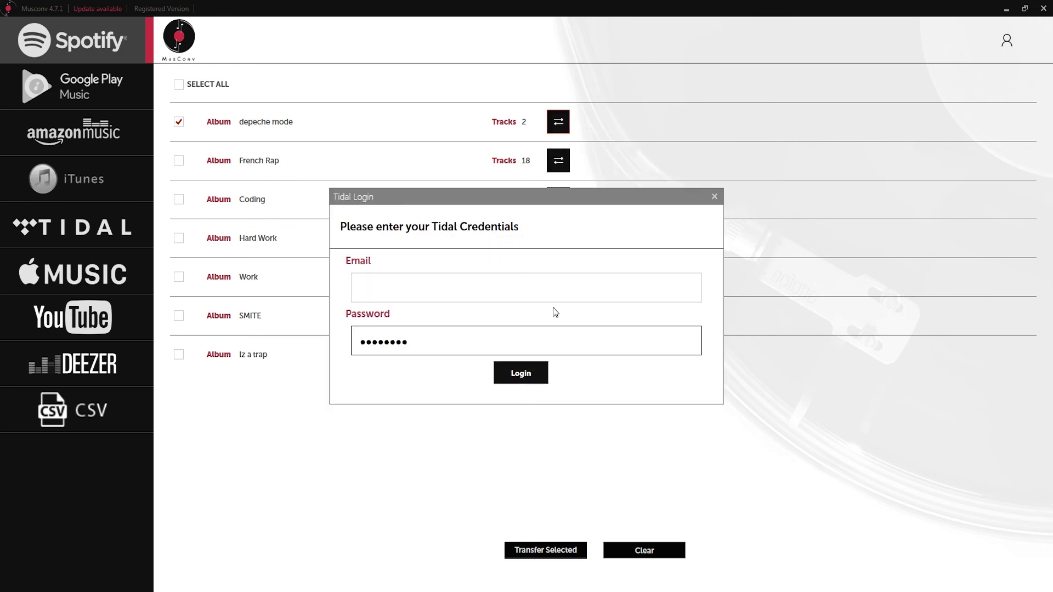
left_click(442, 286)
key("ctrl+v")
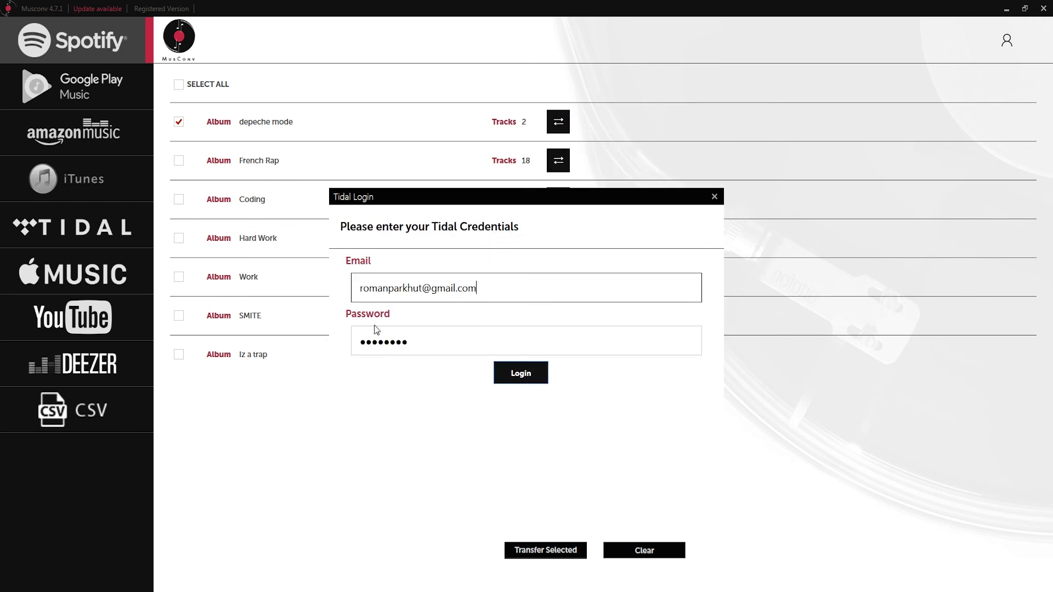
left_click(522, 373)
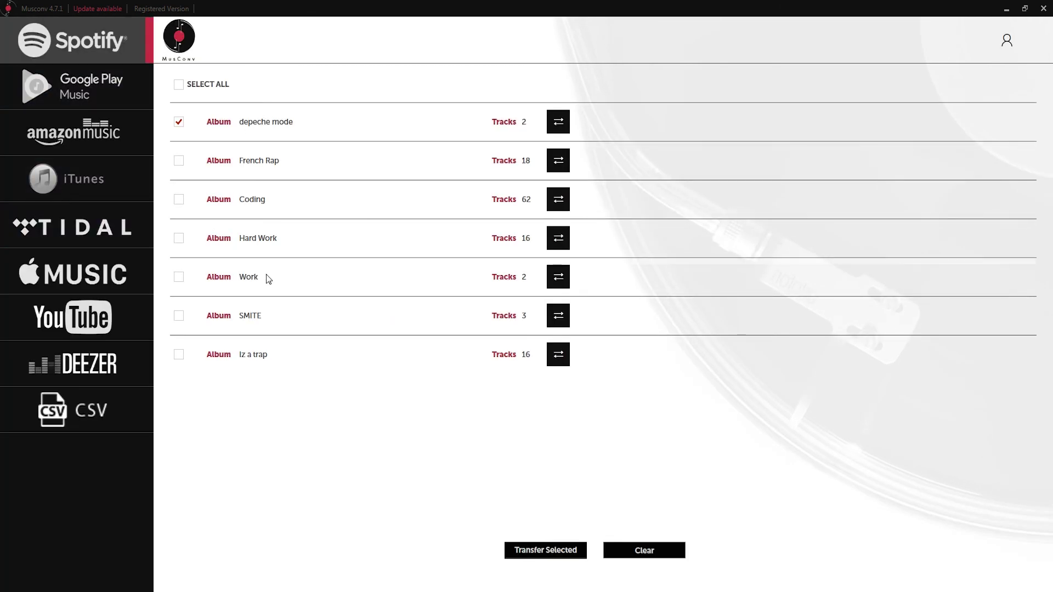
left_click(87, 127)
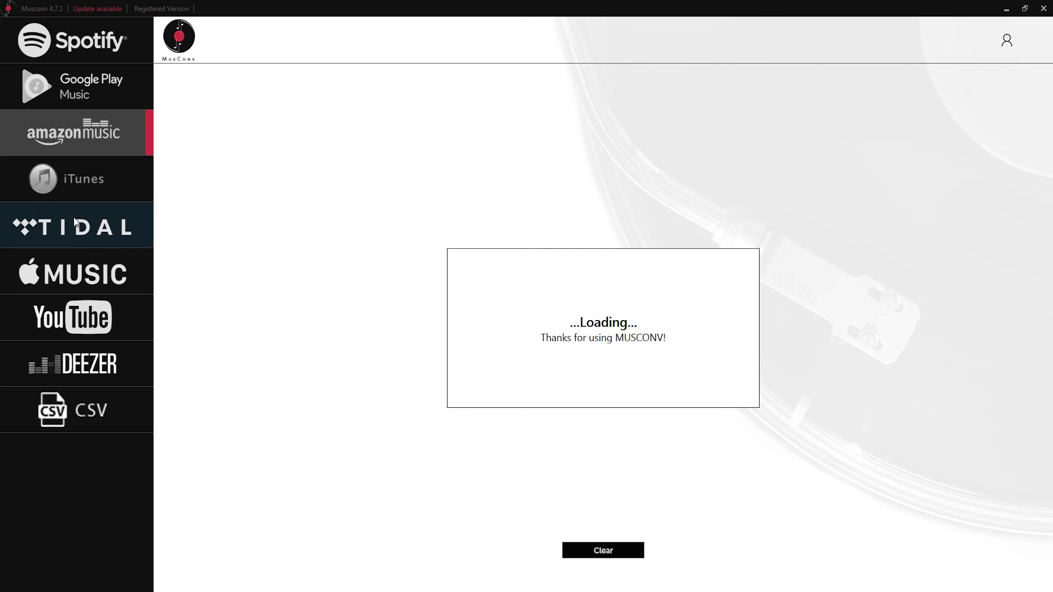
Step: Transfer Guns N' Roses, depeche mode and Cajun.xml from Amazon Music to Tidal by normal transfer
scroll(272, 239, "down", 1)
left_click(178, 250)
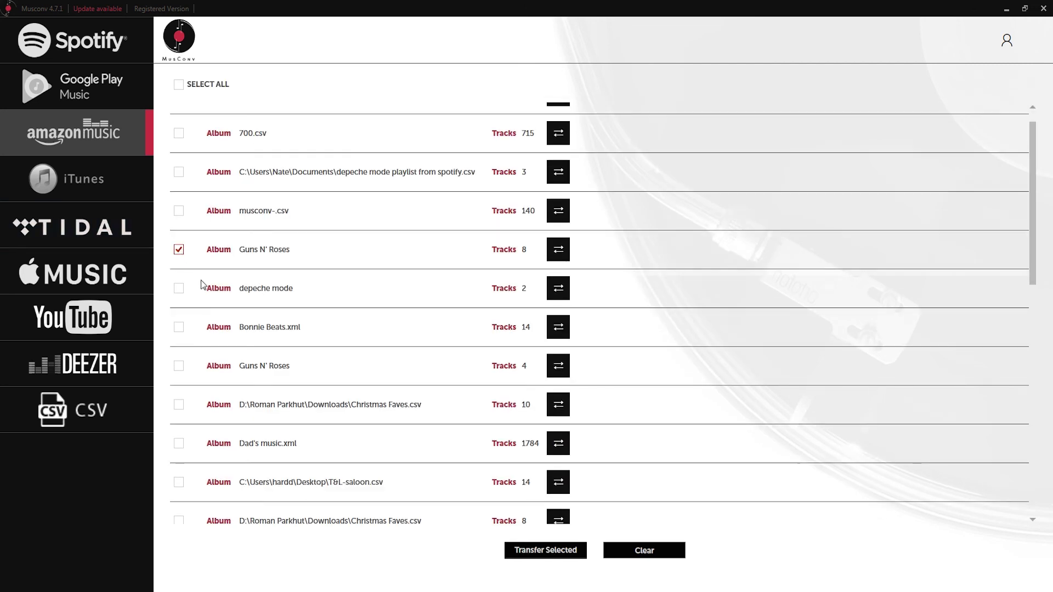
left_click(179, 288)
scroll(272, 288, "down", 1)
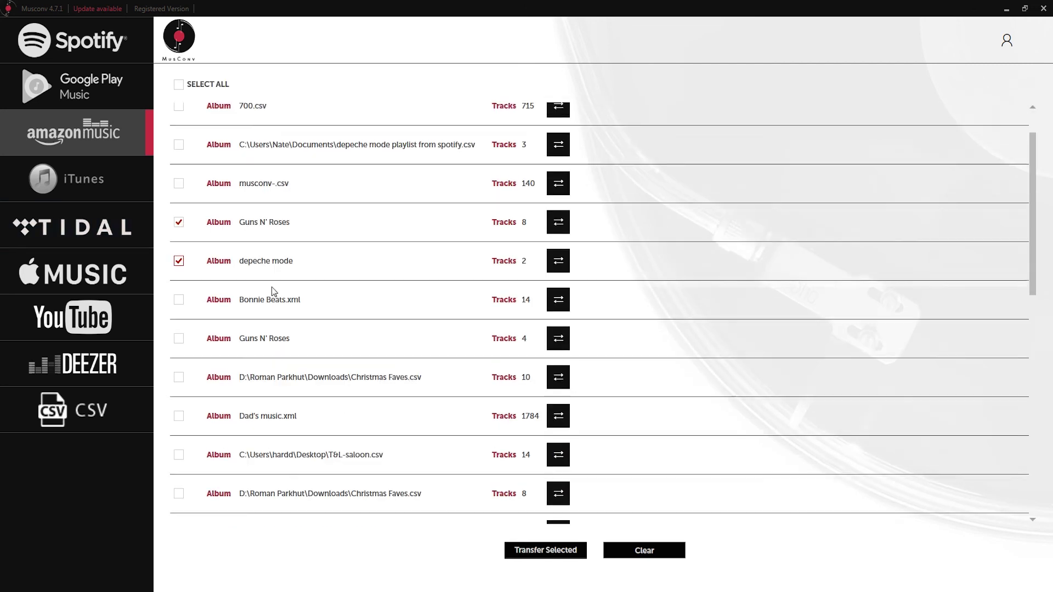
scroll(272, 288, "down", 4)
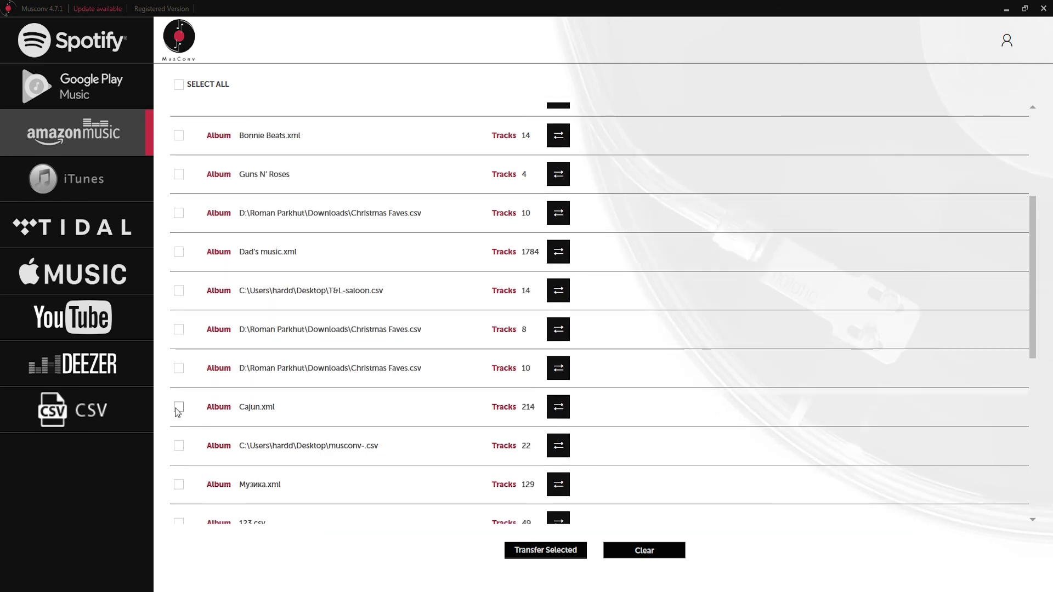
left_click(178, 408)
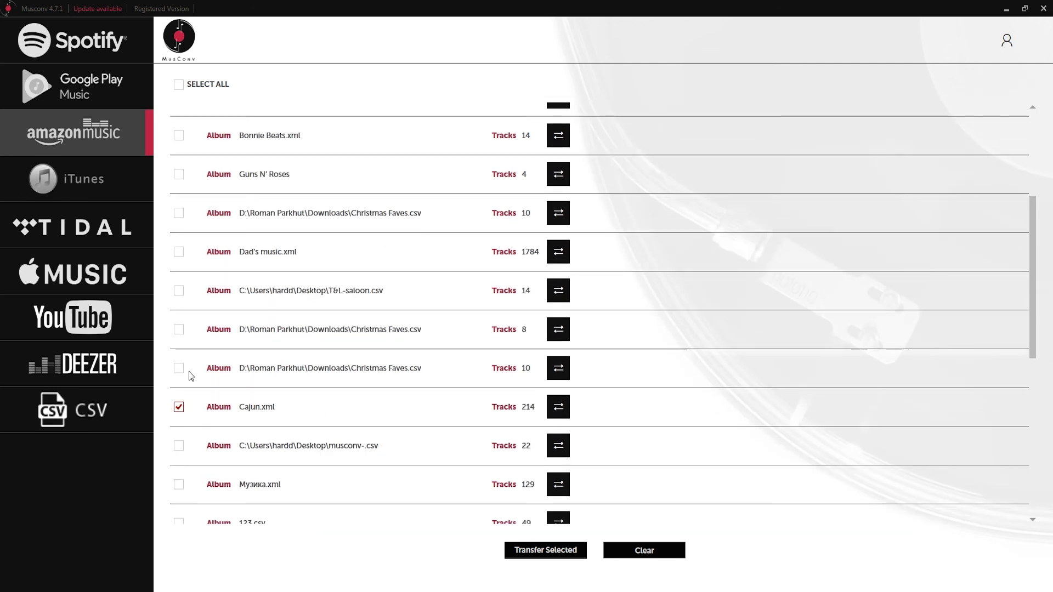
left_click(536, 548)
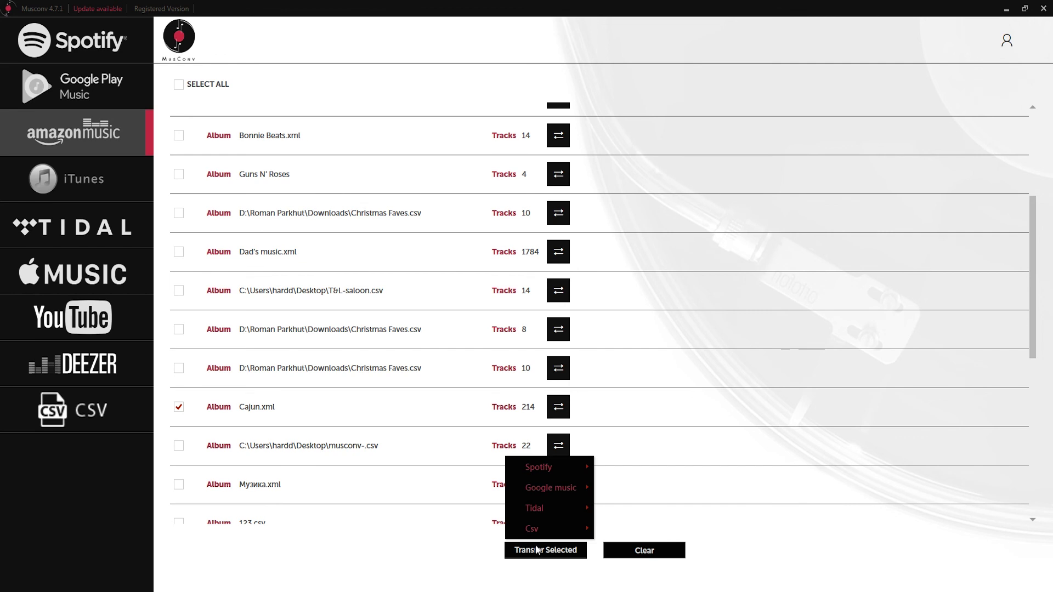
mouse_move(546, 510)
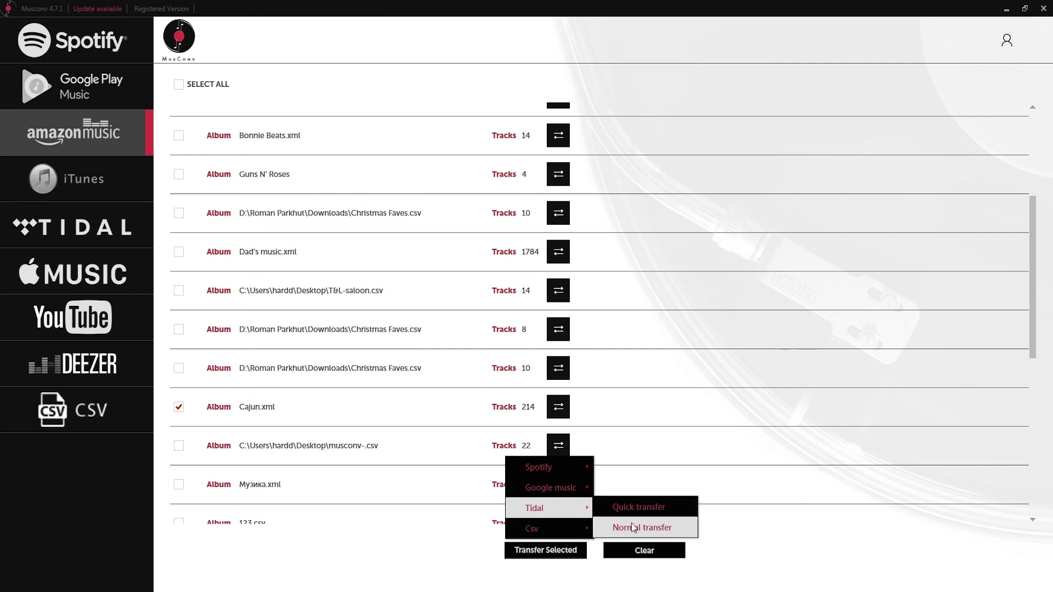
left_click(631, 527)
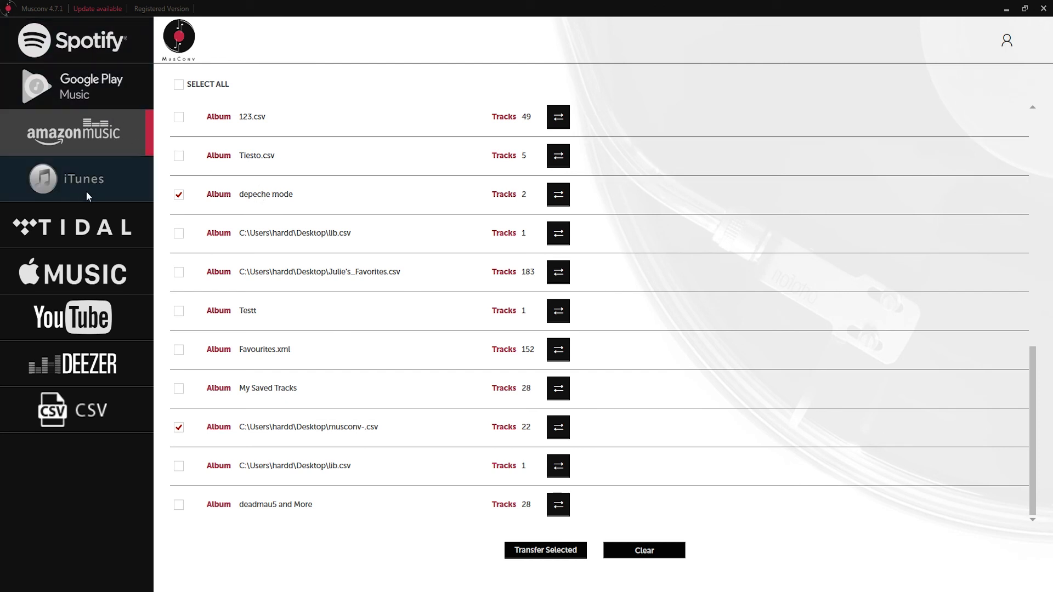
Step: Clear every playlist from the Amazon Music list after the Tidal transfer
left_click(101, 234)
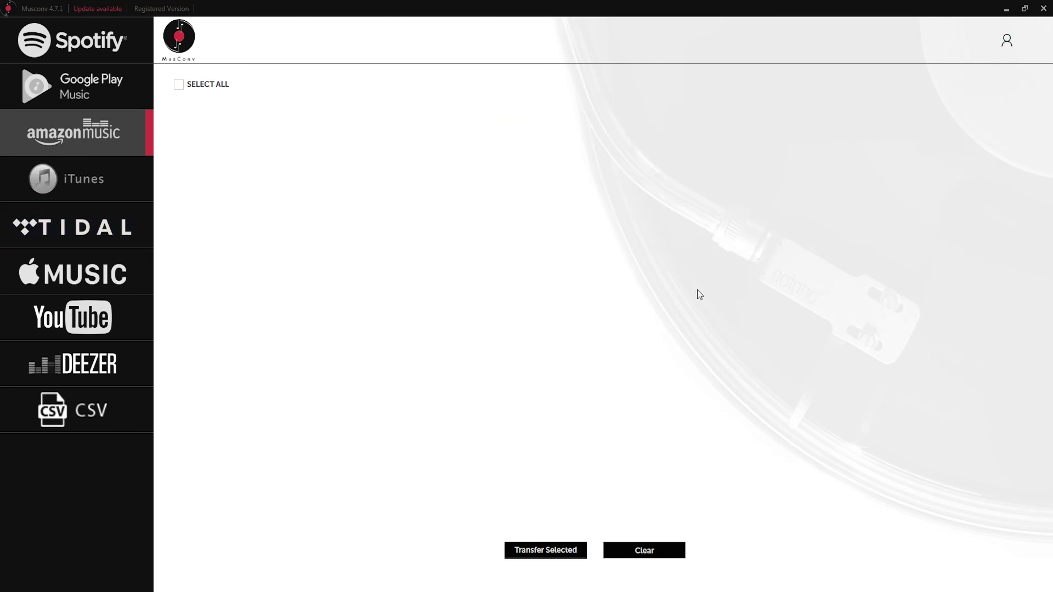